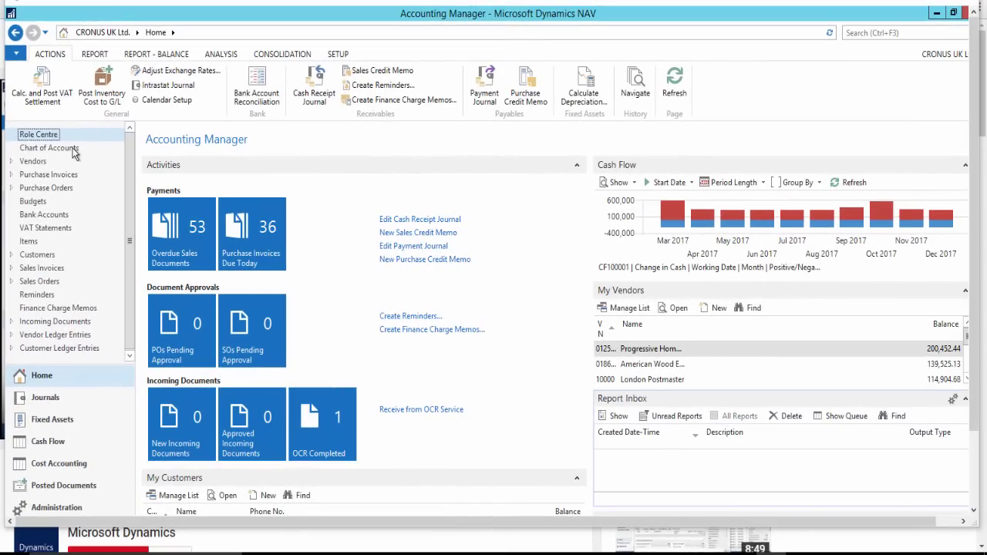
Create G/L account 5930 named 'Unearned Revenue/Deferred Income' in the Chart of Accounts
{"action": "left_click", "coordinate": [73, 149]}
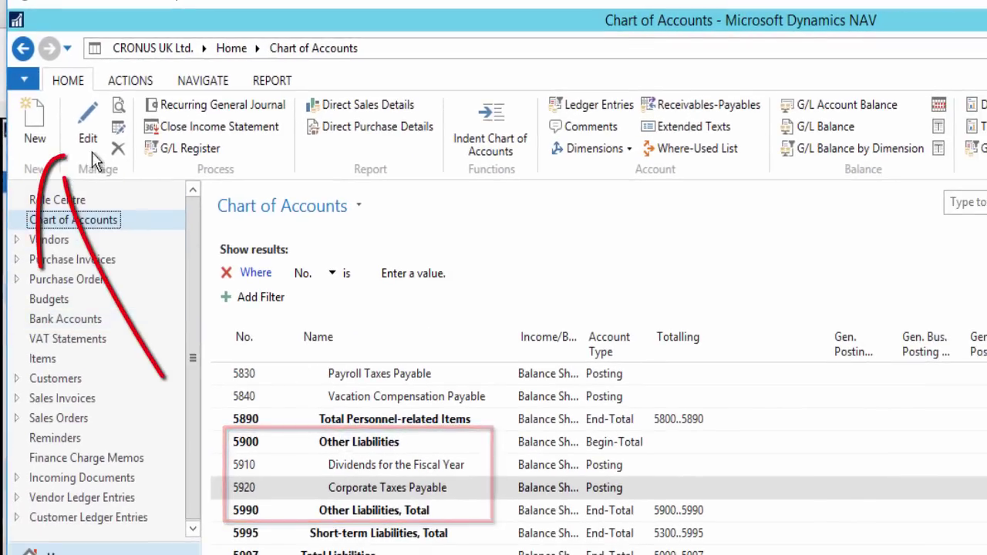
{"action": "left_click", "coordinate": [35, 123]}
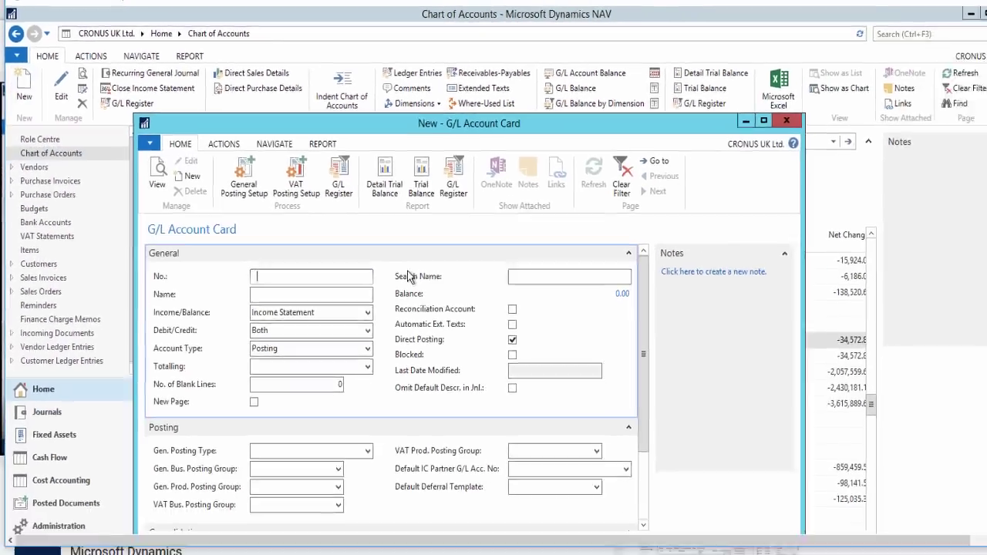
{"action": "type", "text": "593"}
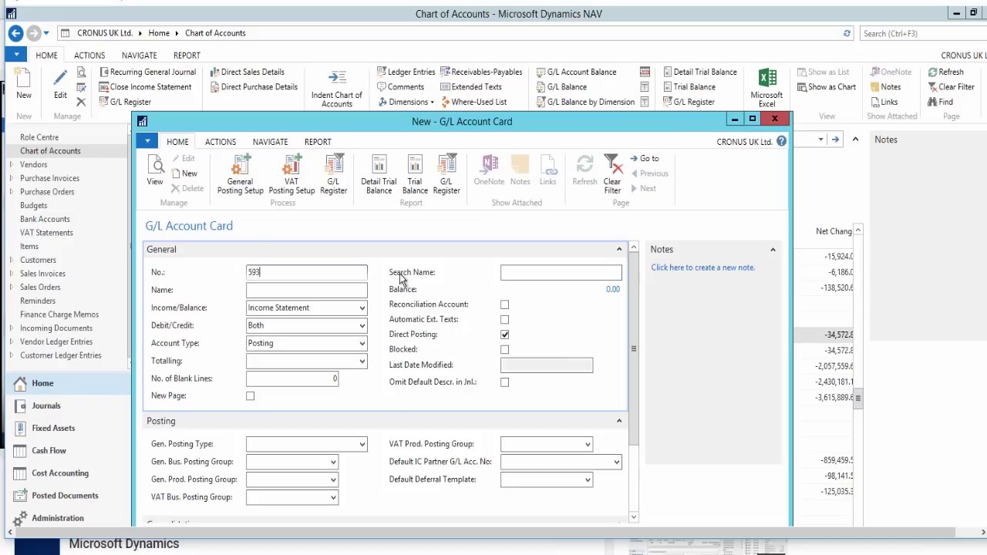
{"action": "type", "text": "0"}
{"action": "key", "text": "Tab"}
{"action": "type", "text": "Unearned Revenue/Deferred Income"}
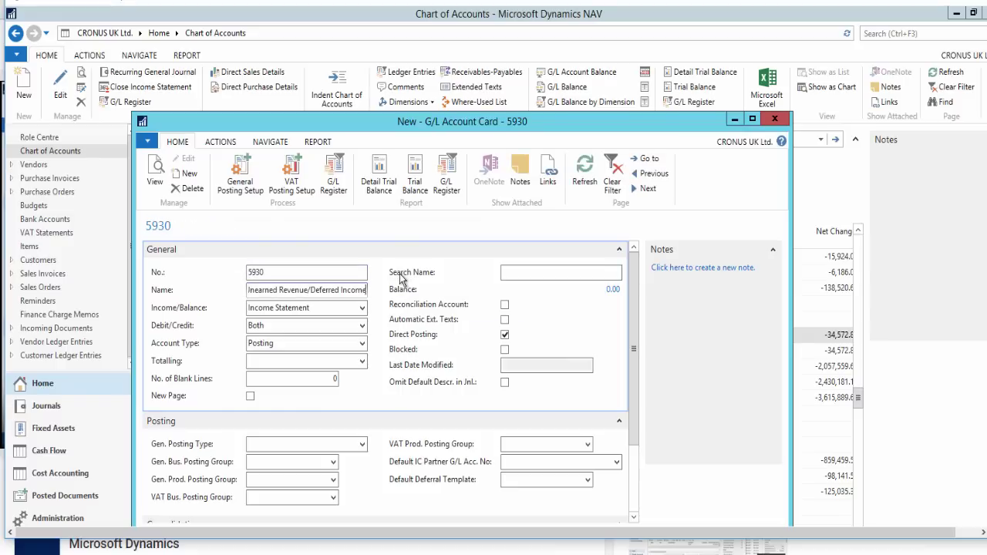
Make 5930 a Balance Sheet account with Sale, NATIONAL, RETAIL and VAT17 posting setup
{"action": "left_click", "coordinate": [361, 310]}
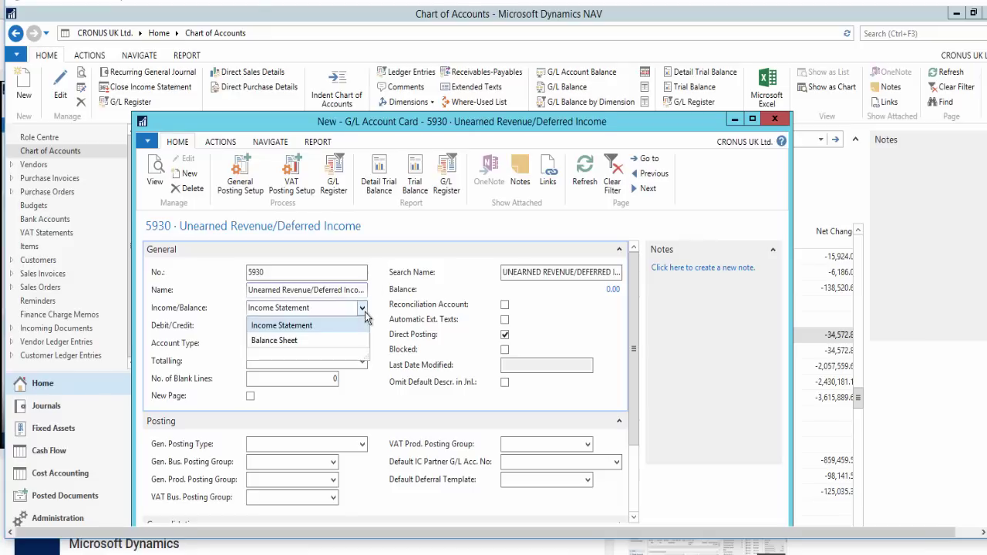
{"action": "left_click", "coordinate": [283, 337]}
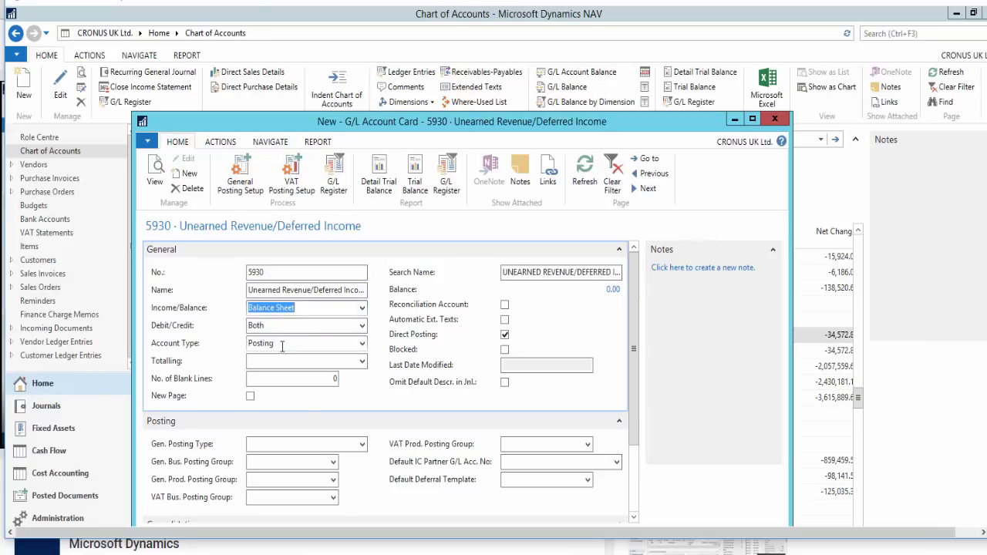
{"action": "left_click", "coordinate": [361, 444]}
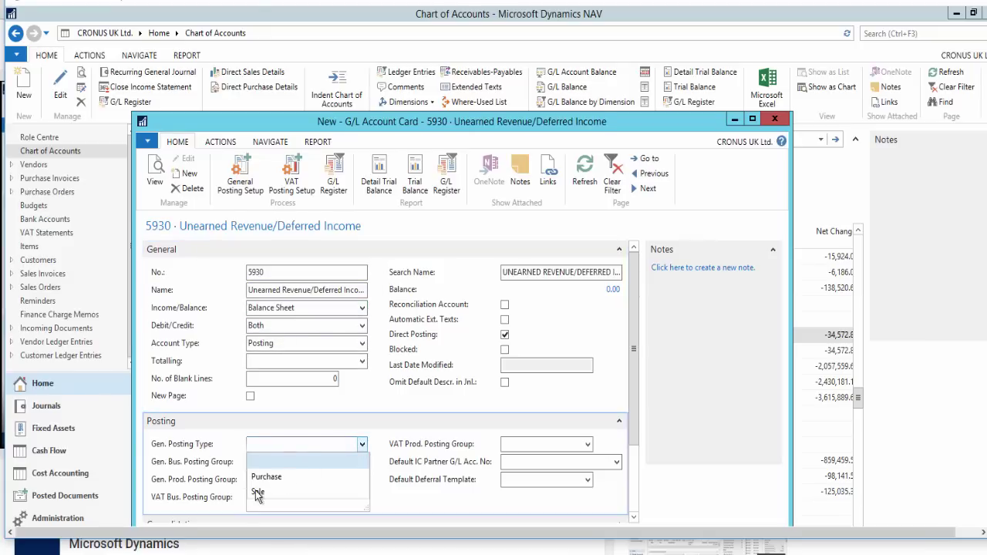
{"action": "left_click", "coordinate": [256, 493]}
{"action": "left_click", "coordinate": [302, 463]}
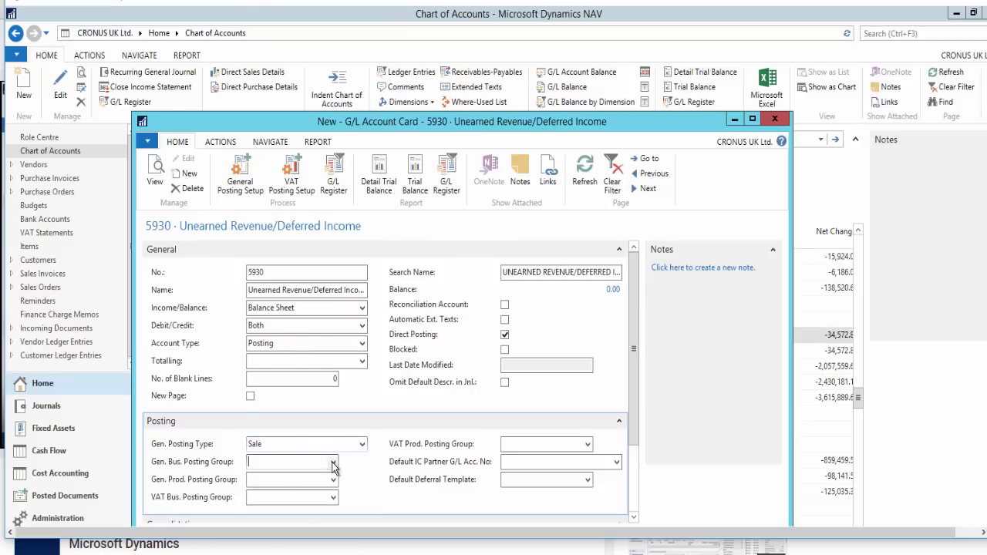
{"action": "left_click", "coordinate": [333, 462]}
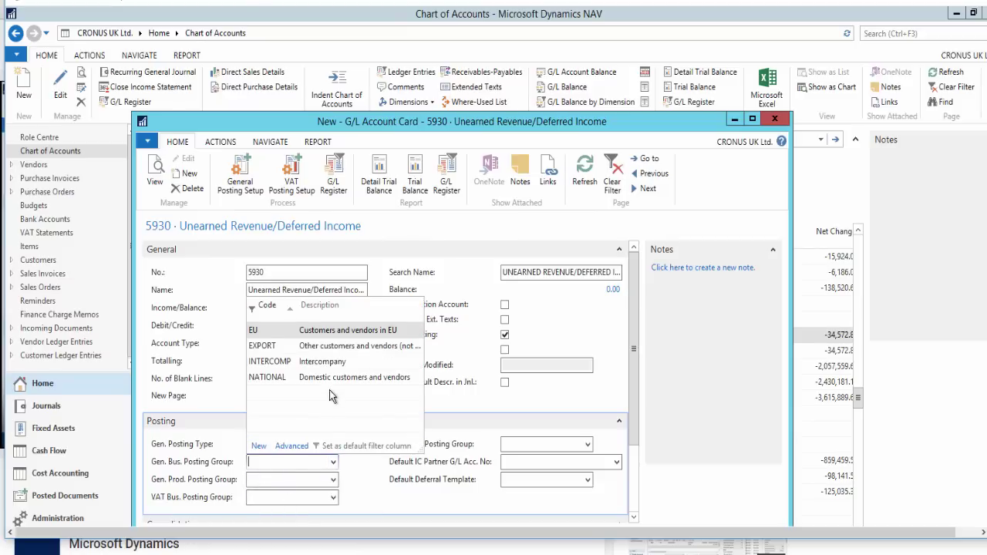
{"action": "left_click", "coordinate": [297, 378]}
{"action": "key", "text": "Tab"}
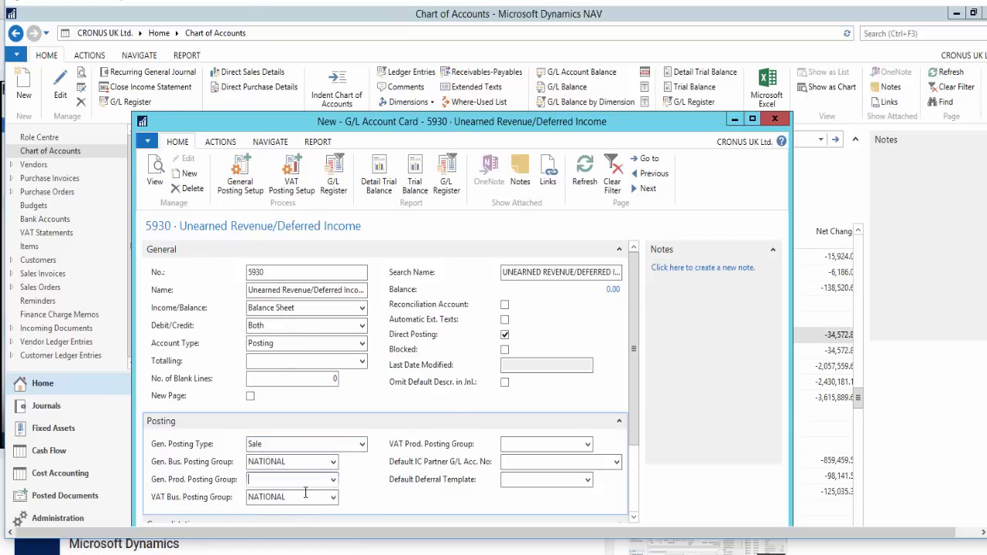
{"action": "left_click", "coordinate": [334, 479]}
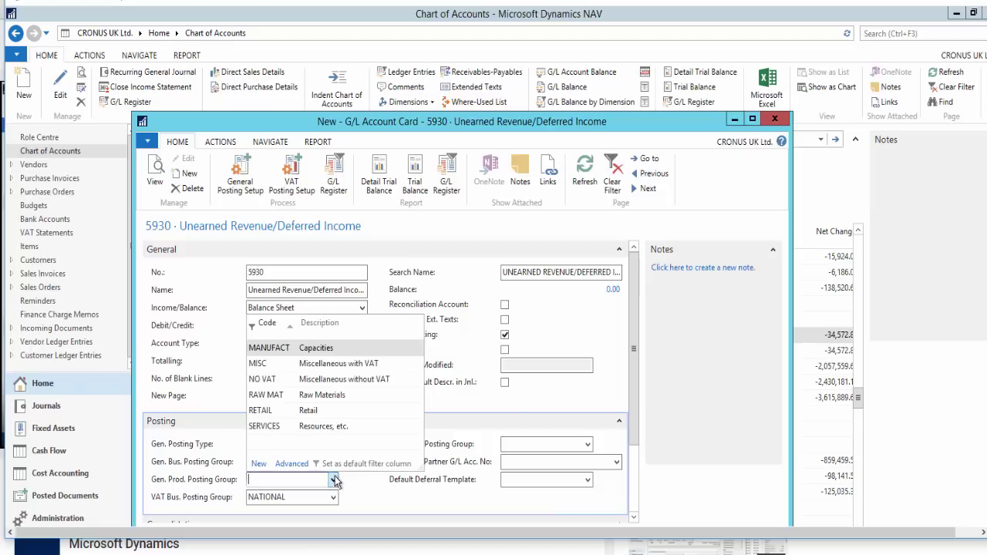
{"action": "left_click", "coordinate": [309, 410]}
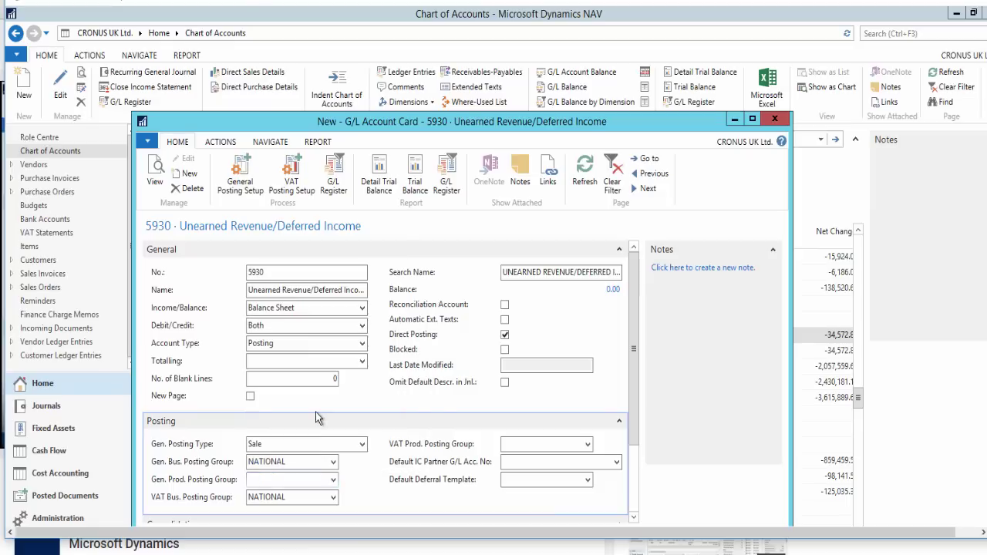
{"action": "left_click", "coordinate": [546, 443]}
{"action": "type", "text": "VAT17"}
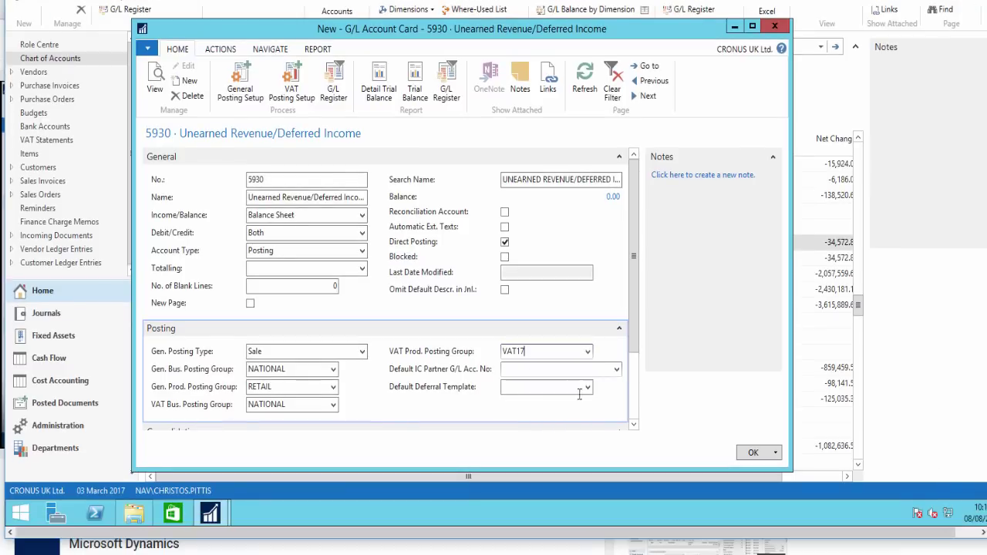
{"action": "left_click", "coordinate": [754, 453]}
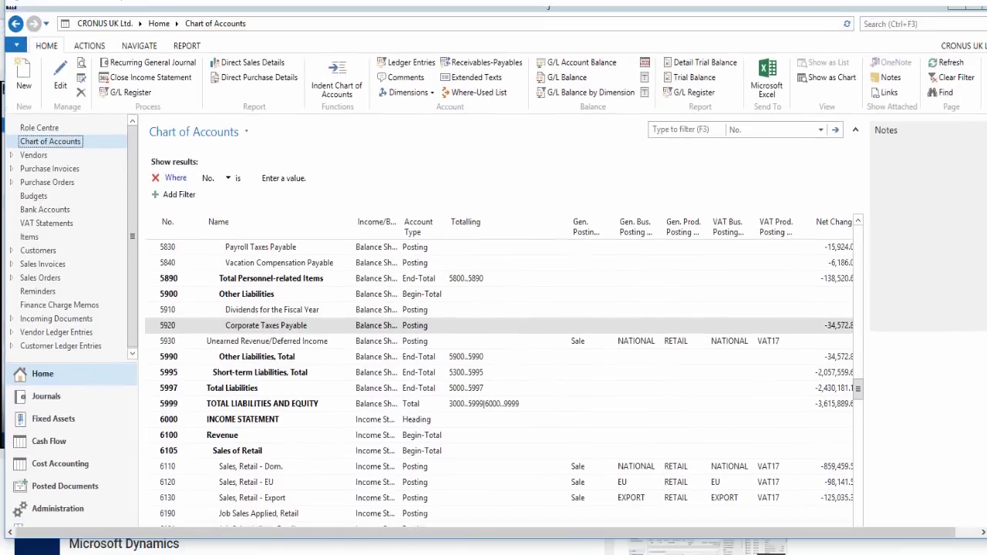
Re-indent the chart of accounts so 5930 nests under Other Liabilities
{"action": "left_click", "coordinate": [339, 89]}
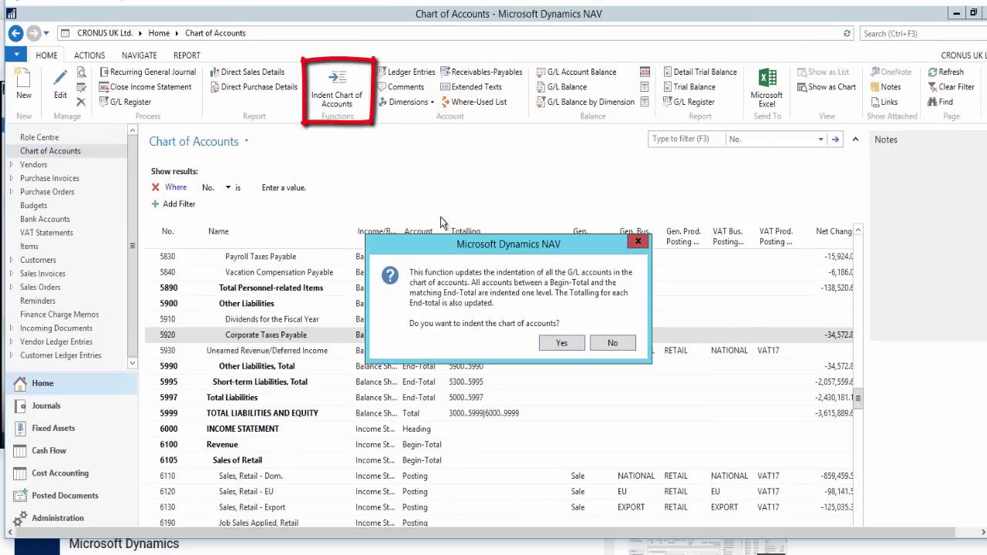
{"action": "left_click", "coordinate": [498, 344]}
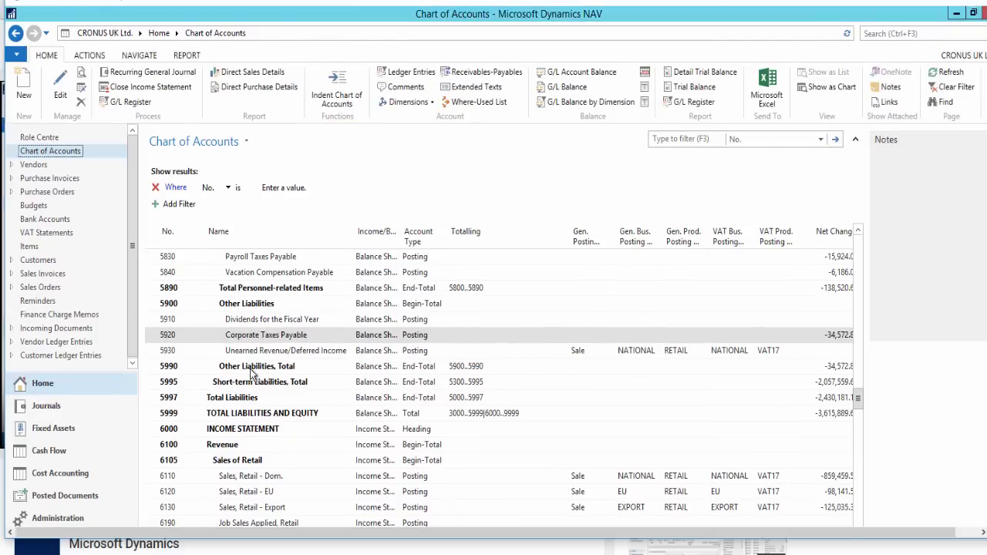
{"action": "left_click", "coordinate": [278, 353]}
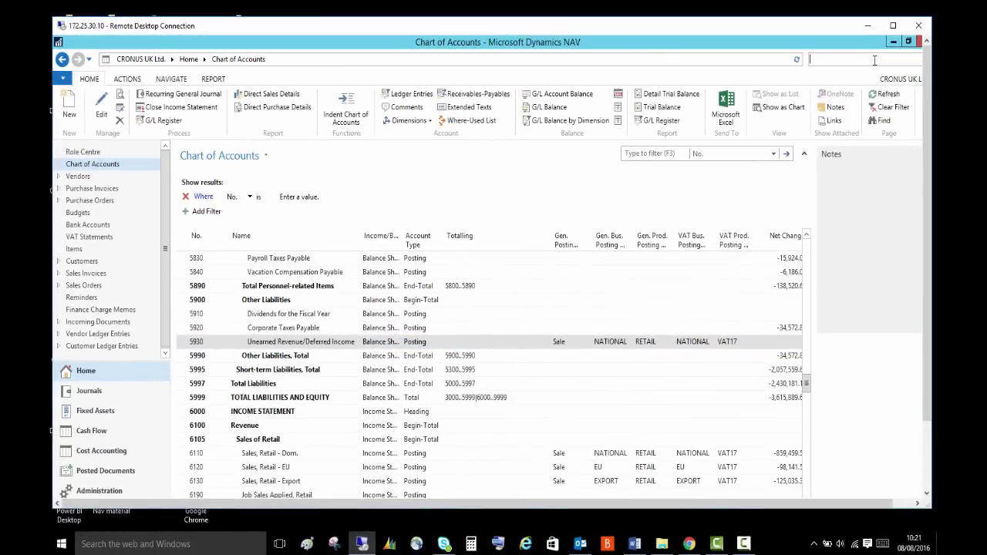
Search 'defer' and open the Deferral Templates list
{"action": "left_click", "coordinate": [875, 58]}
{"action": "type", "text": "de"}
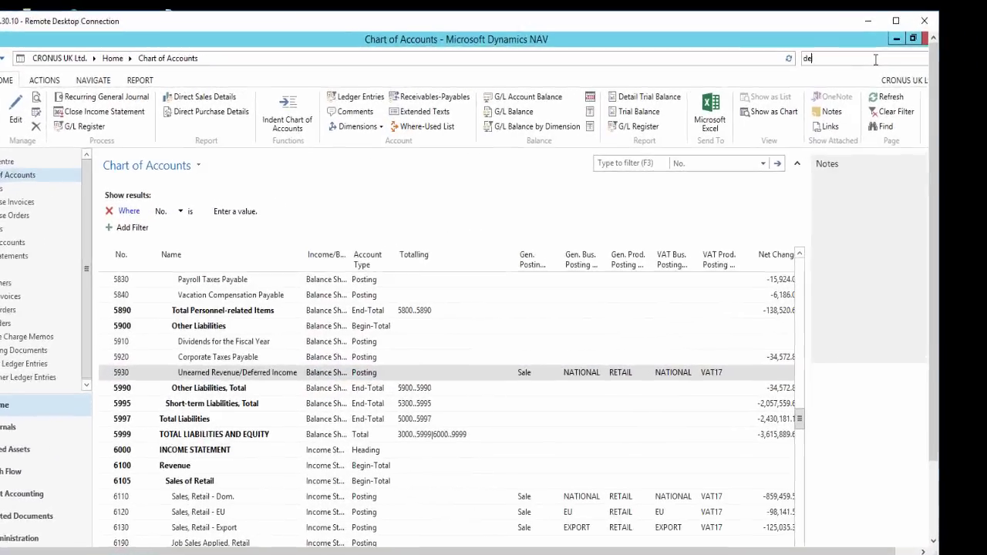
{"action": "type", "text": "ferral templa"}
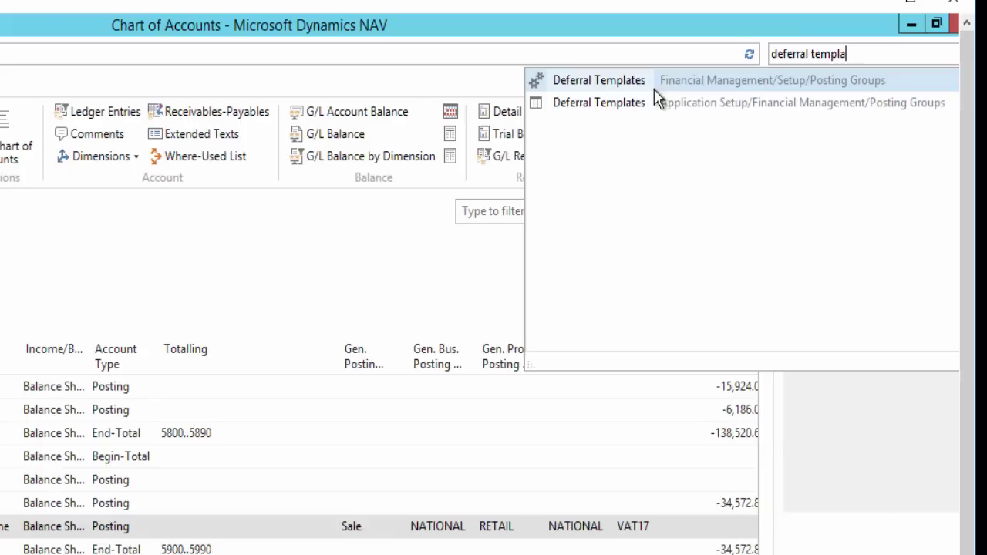
{"action": "left_click", "coordinate": [609, 77]}
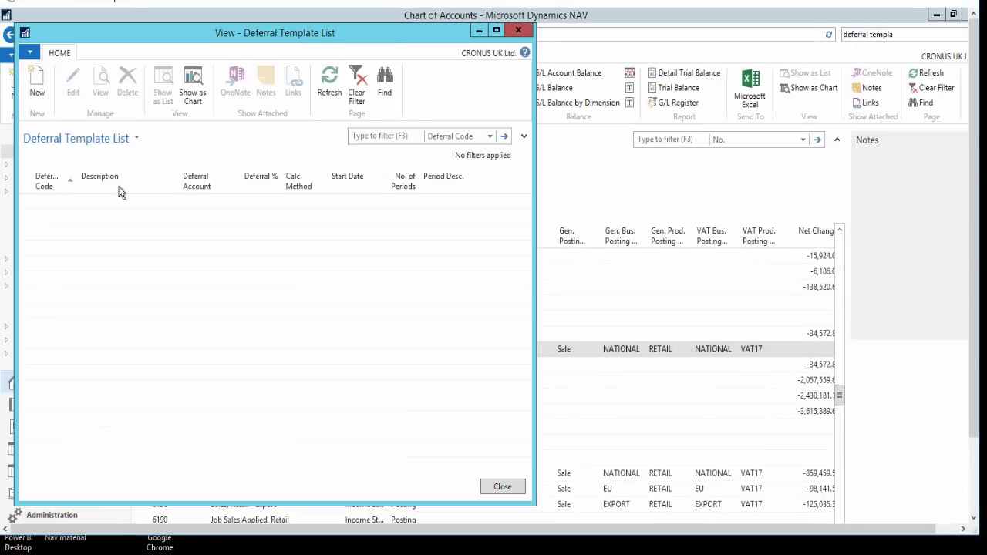
Start a new deferral template with code 12M-SALES and enter its description
{"action": "left_click", "coordinate": [36, 87]}
{"action": "type", "text": "12m-sales"}
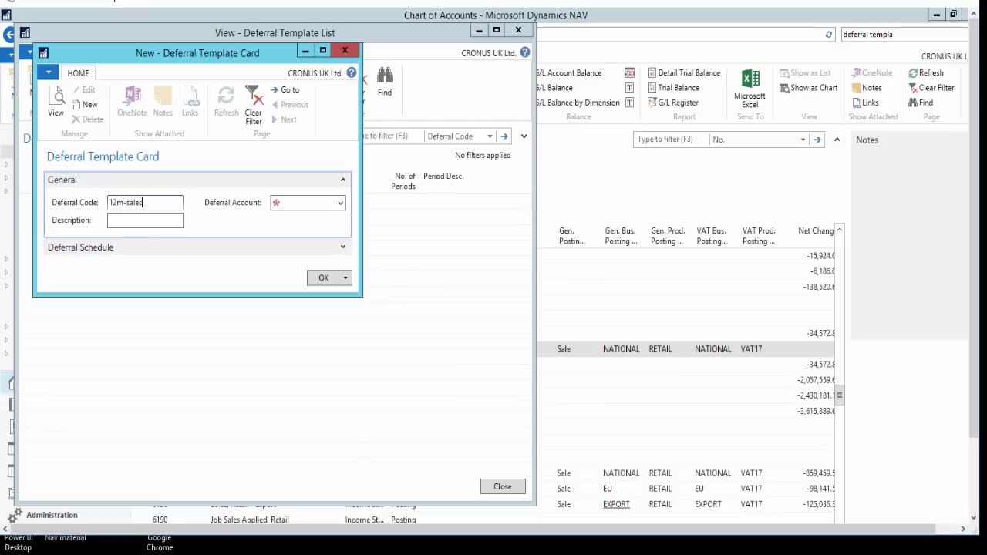
{"action": "key", "text": "Tab"}
{"action": "type", "text": "2"}
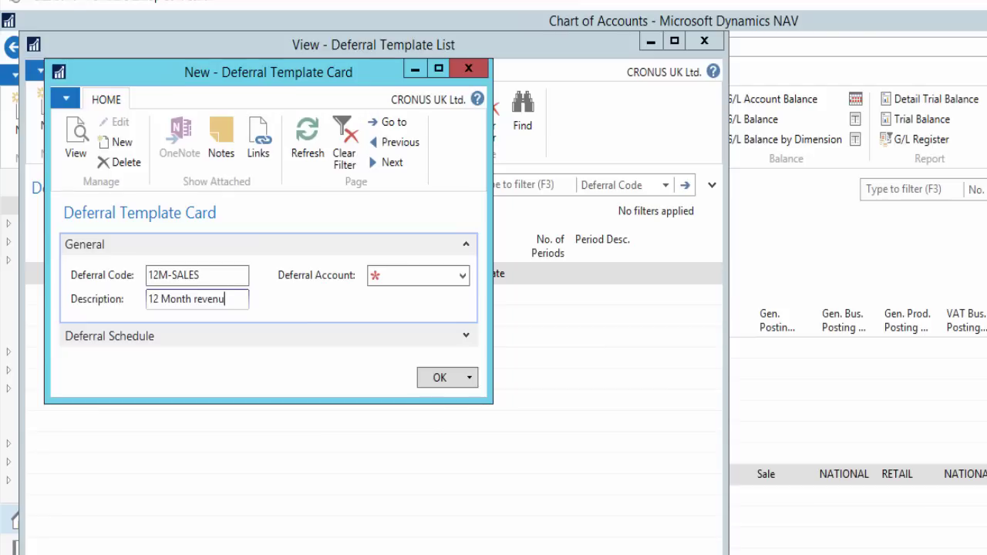
{"action": "type", "text": "ferral"}
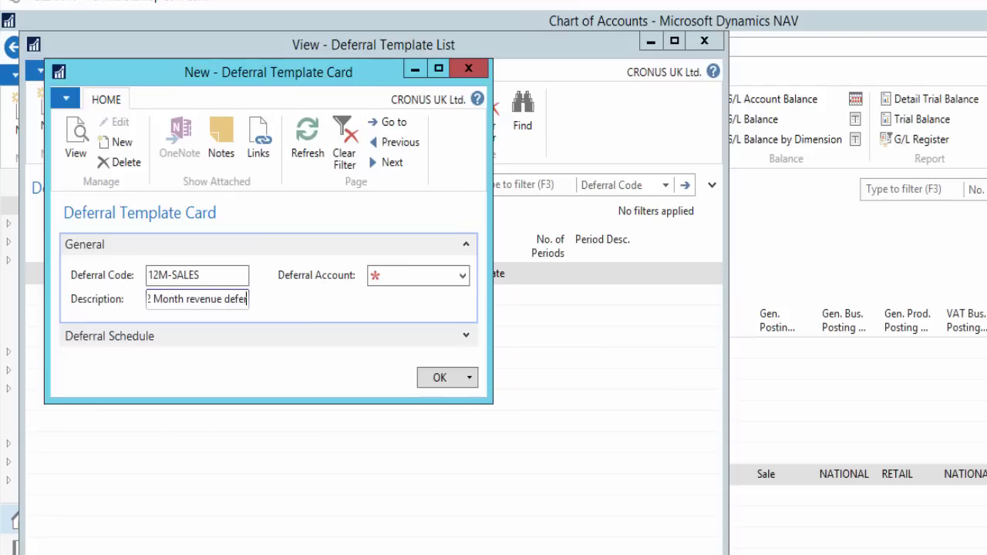
{"action": "left_click", "coordinate": [438, 67]}
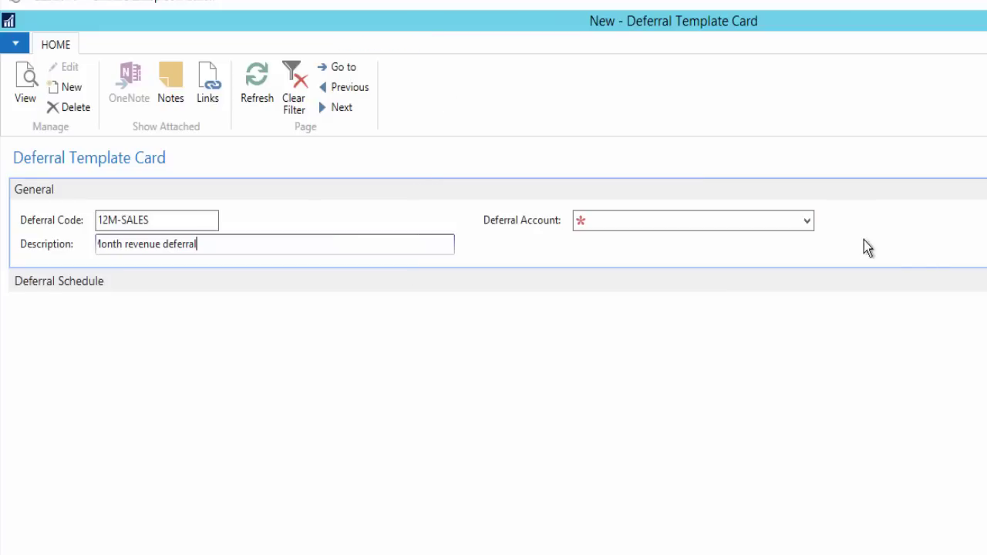
Set deferral account 5930, 100% straight-line over 12 periods, described 'Revenue Deferral for %4%6'
{"action": "left_click", "coordinate": [766, 220]}
{"action": "type", "text": "5930"}
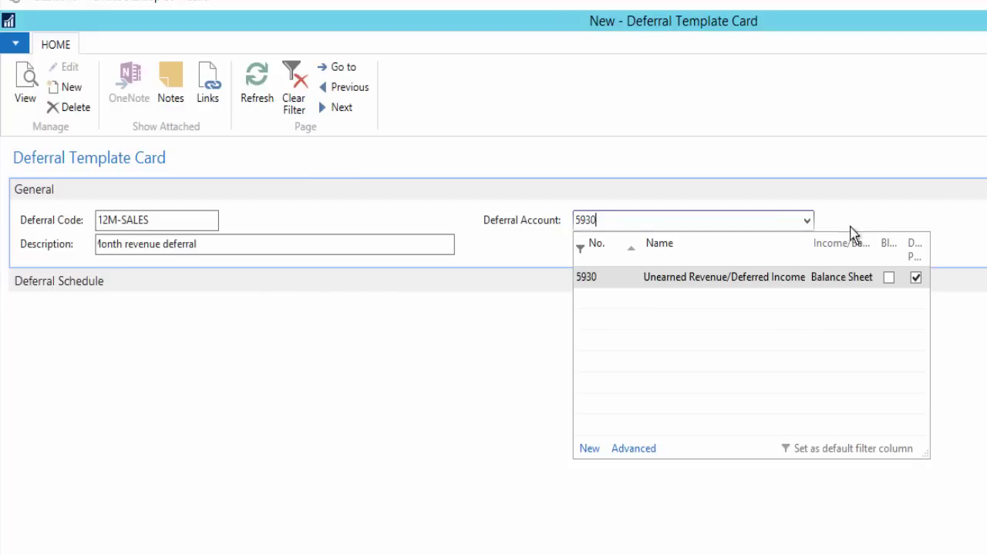
{"action": "left_click", "coordinate": [750, 279]}
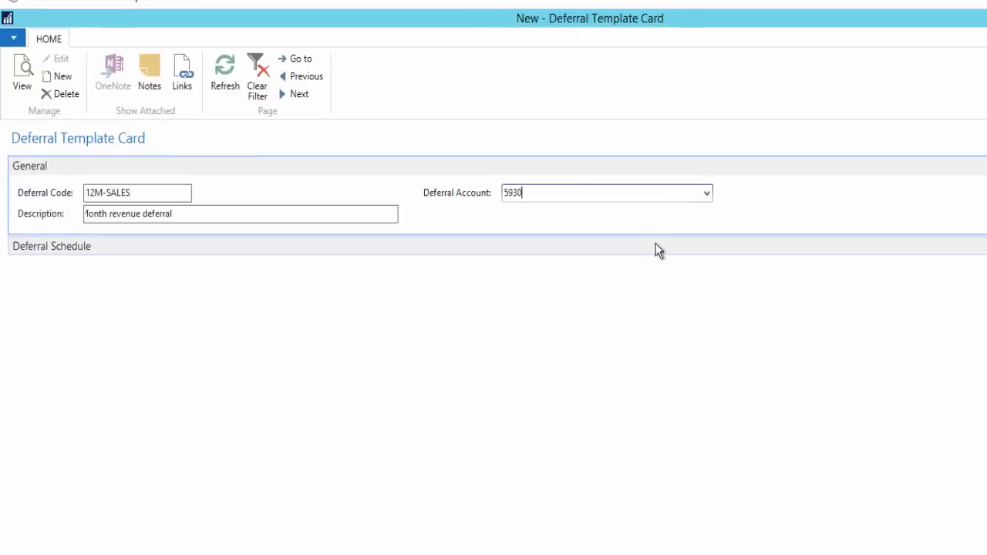
{"action": "left_click", "coordinate": [640, 248]}
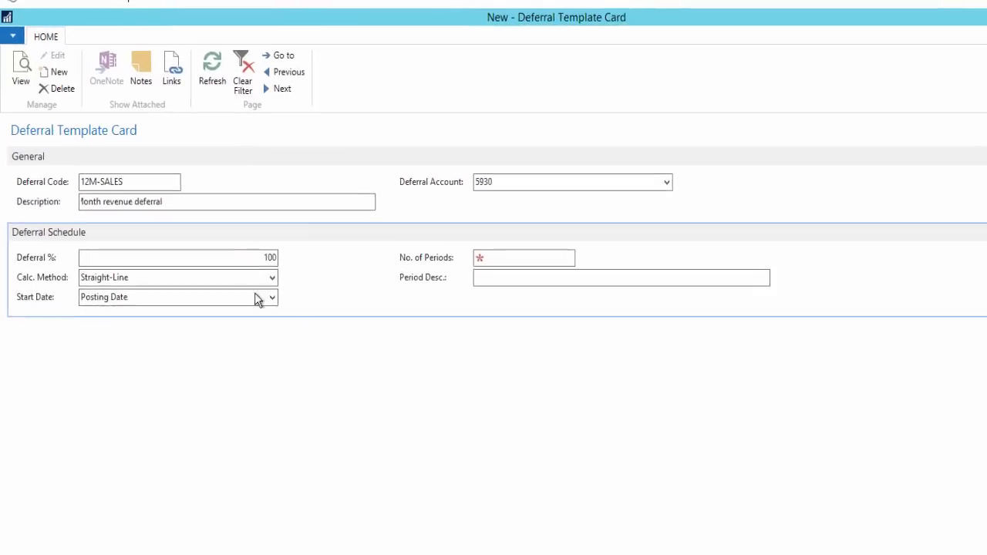
{"action": "left_click", "coordinate": [255, 257]}
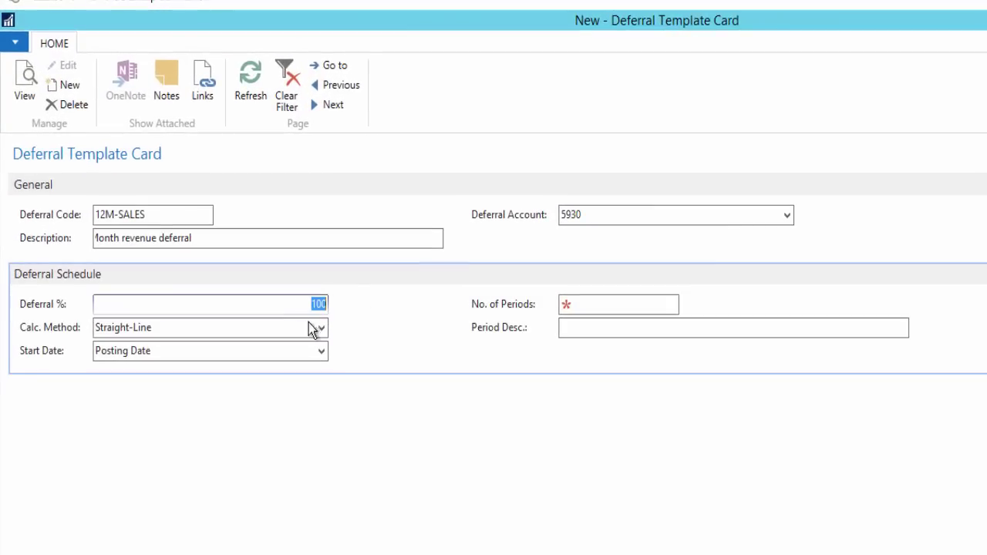
{"action": "left_click", "coordinate": [293, 326]}
{"action": "left_click", "coordinate": [280, 352]}
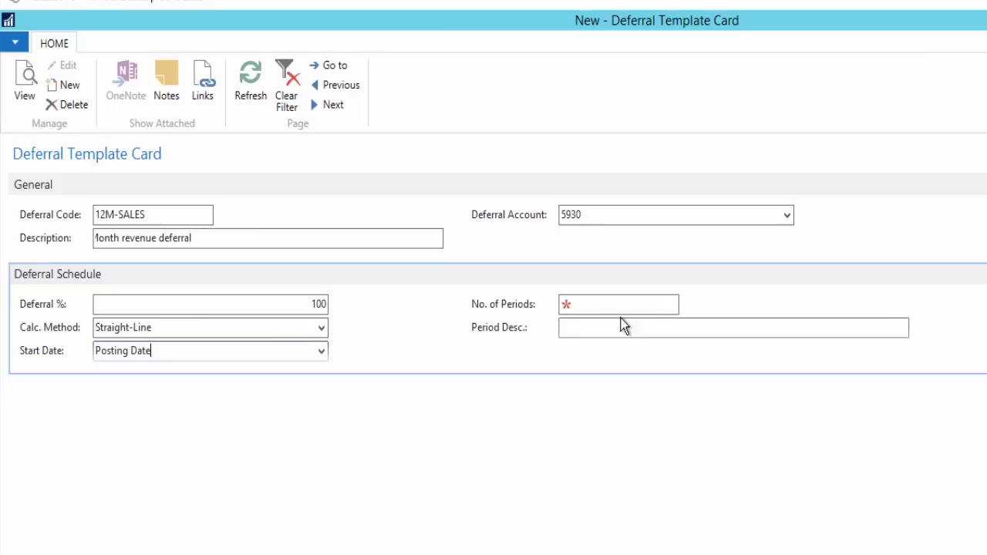
{"action": "left_click", "coordinate": [648, 307]}
{"action": "type", "text": "12"}
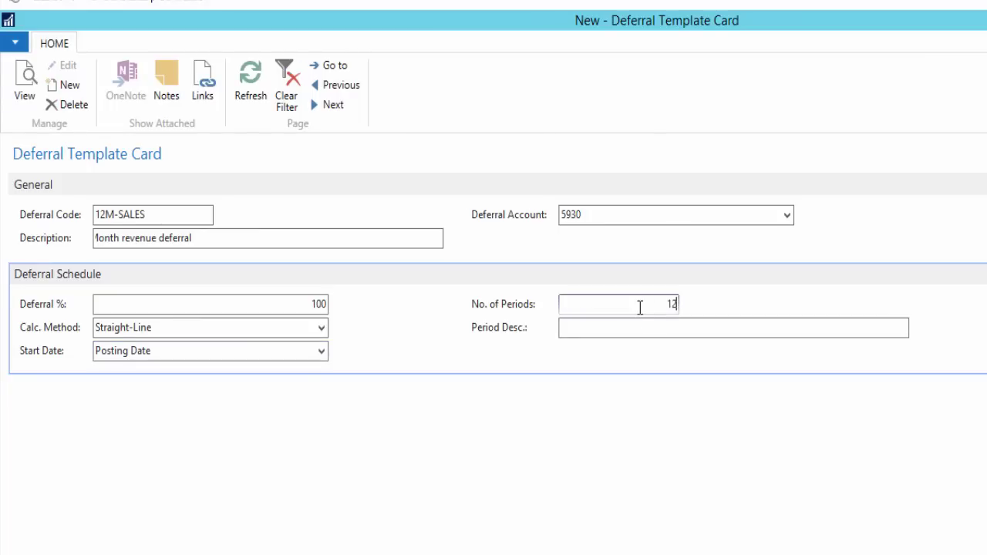
{"action": "key", "text": "Tab"}
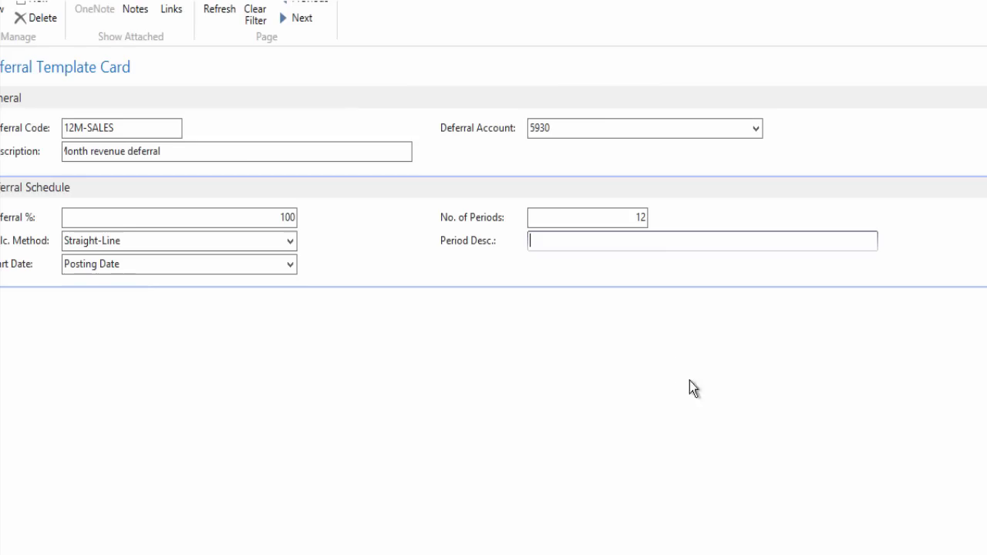
{"action": "type", "text": "Revenue Deferral for %4%6"}
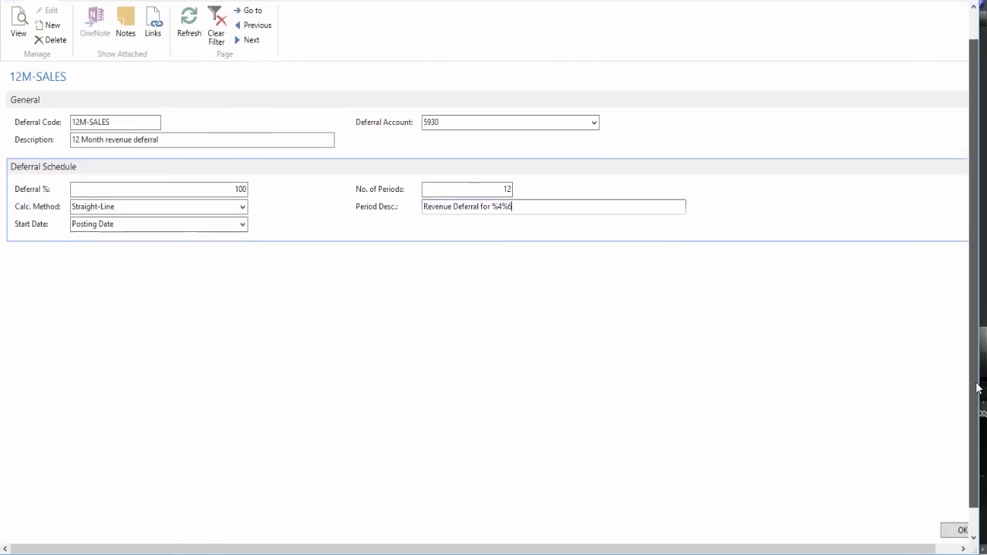
Save the 12M-SALES template and go to the Sales Invoices list
{"action": "left_click", "coordinate": [951, 504]}
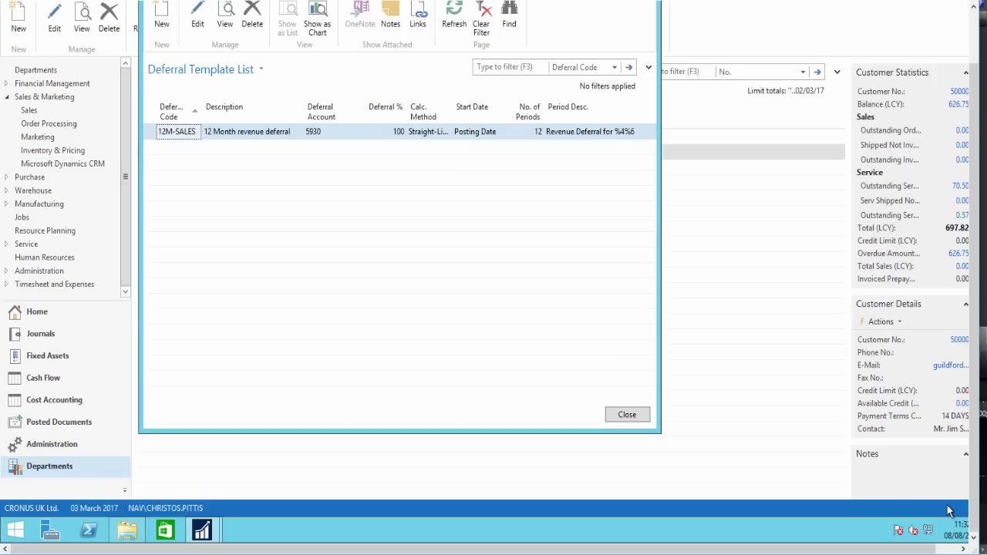
{"action": "left_click", "coordinate": [627, 415]}
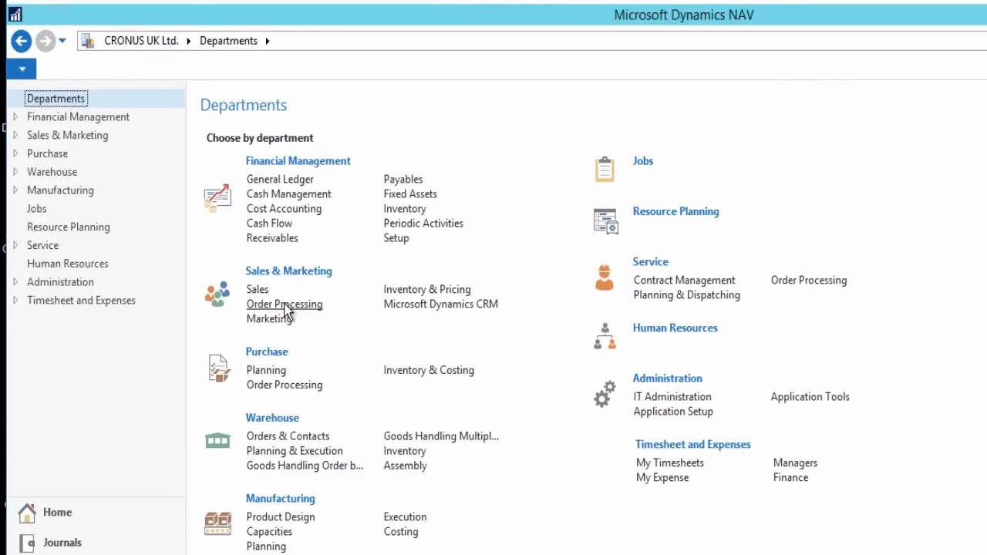
{"action": "left_click", "coordinate": [286, 305]}
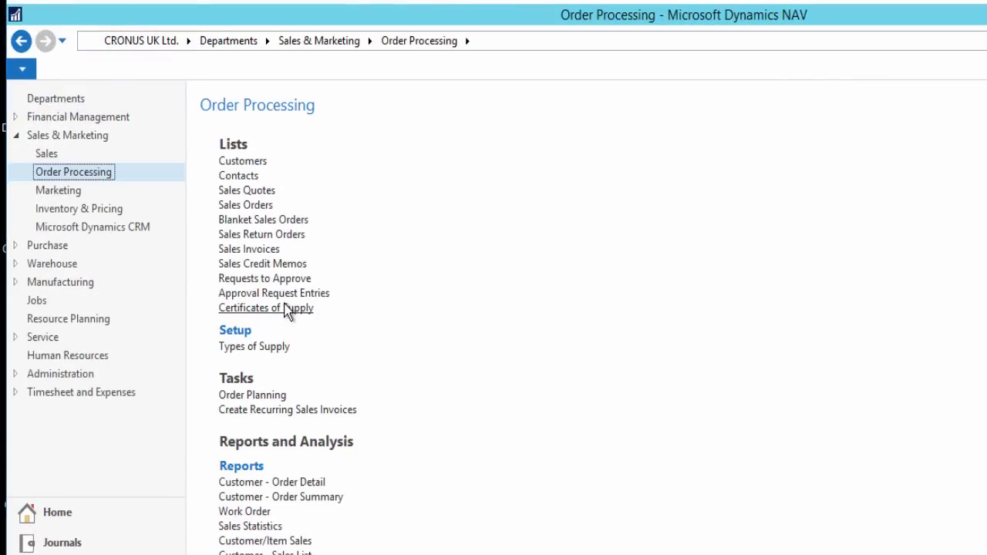
{"action": "left_click", "coordinate": [254, 250]}
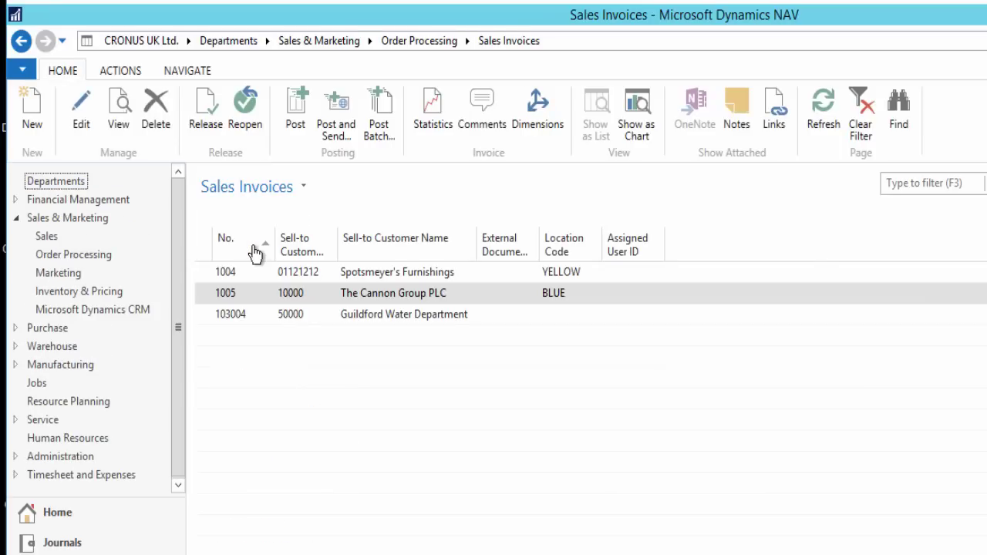
Start a new sales invoice for customer 10000, The Cannon Group PLC, dated 03/03/2016
{"action": "left_click", "coordinate": [31, 105]}
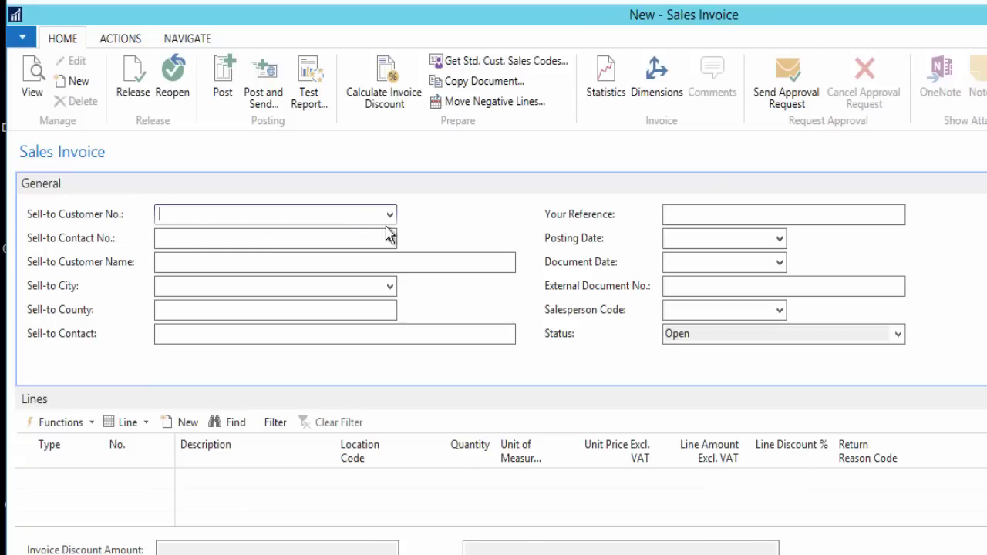
{"action": "left_click", "coordinate": [390, 214]}
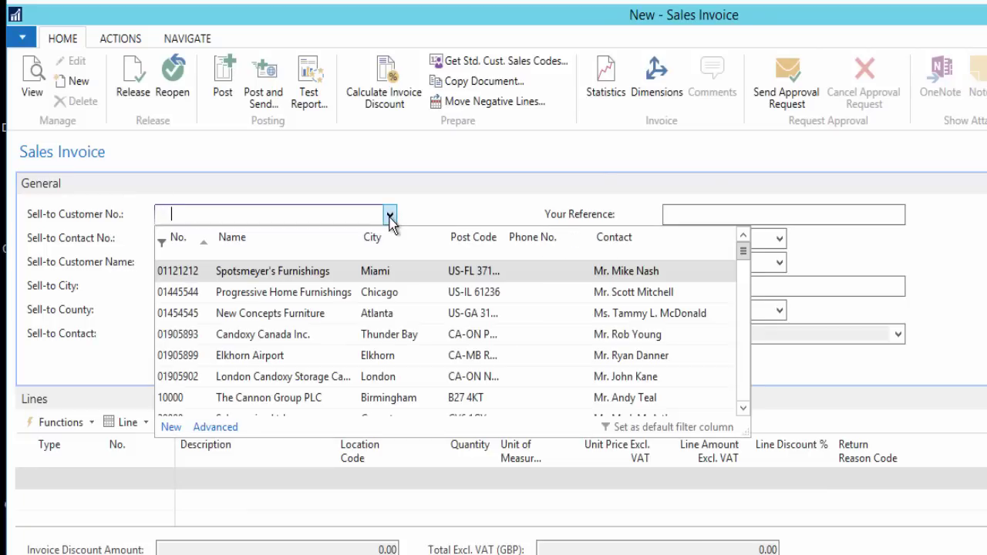
{"action": "left_click", "coordinate": [270, 397]}
{"action": "left_click", "coordinate": [257, 286]}
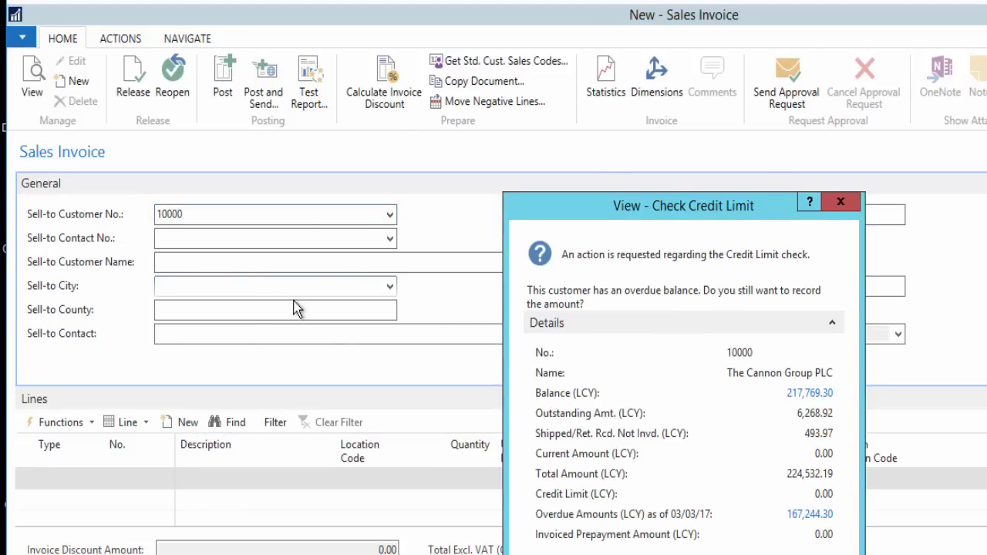
{"action": "key", "text": "Return"}
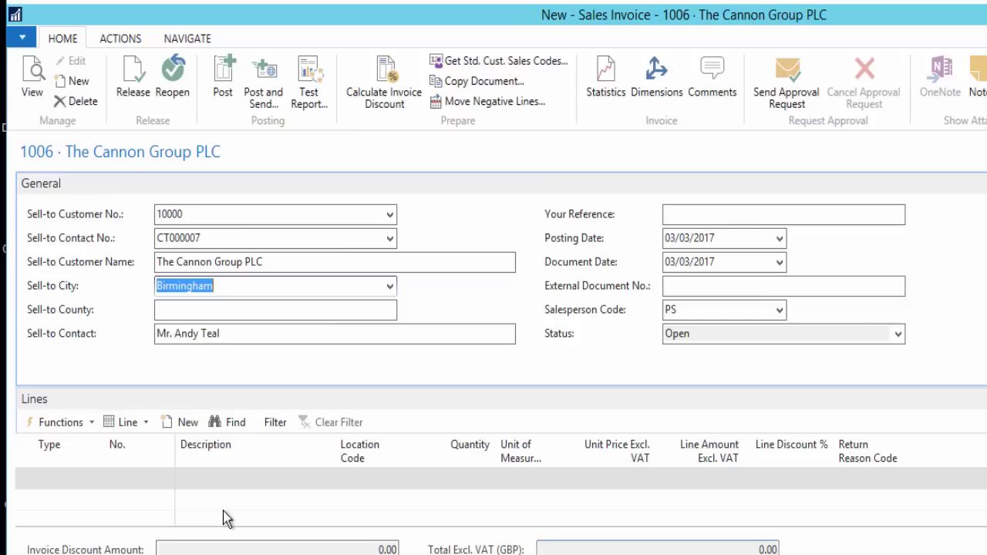
{"action": "left_click", "coordinate": [759, 241]}
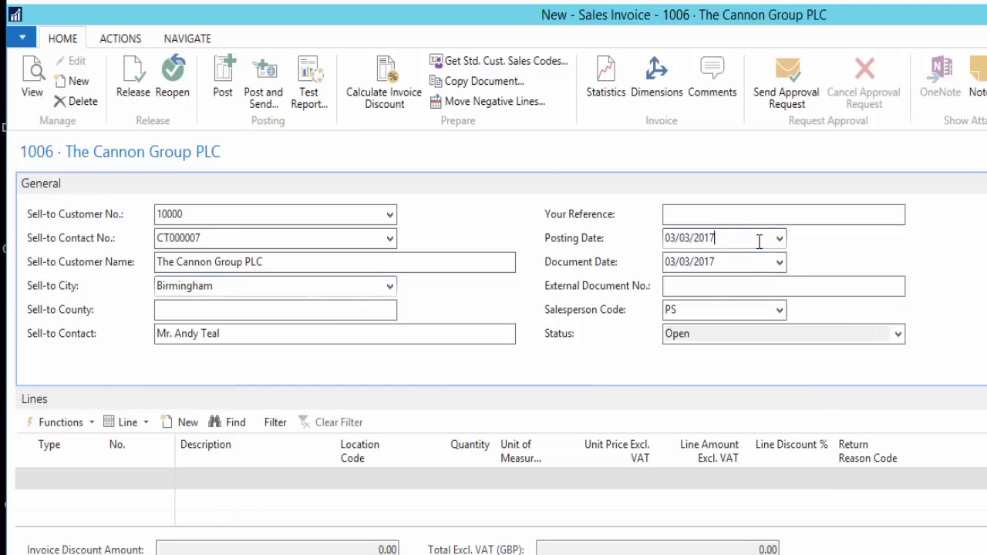
{"action": "type", "text": "6"}
{"action": "key", "text": "Tab"}
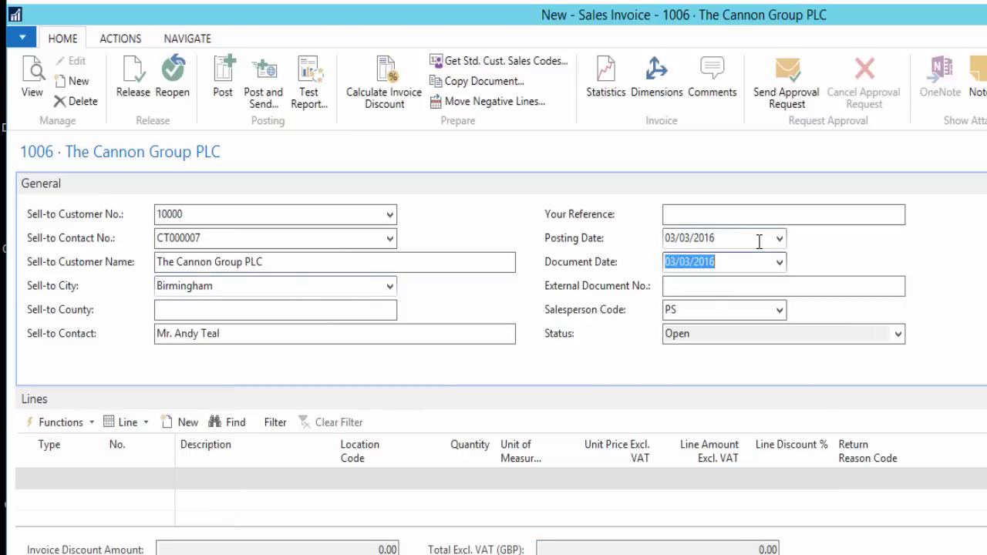
Add an item line for 1000 Bicycle with quantity 1
{"action": "left_click", "coordinate": [49, 476]}
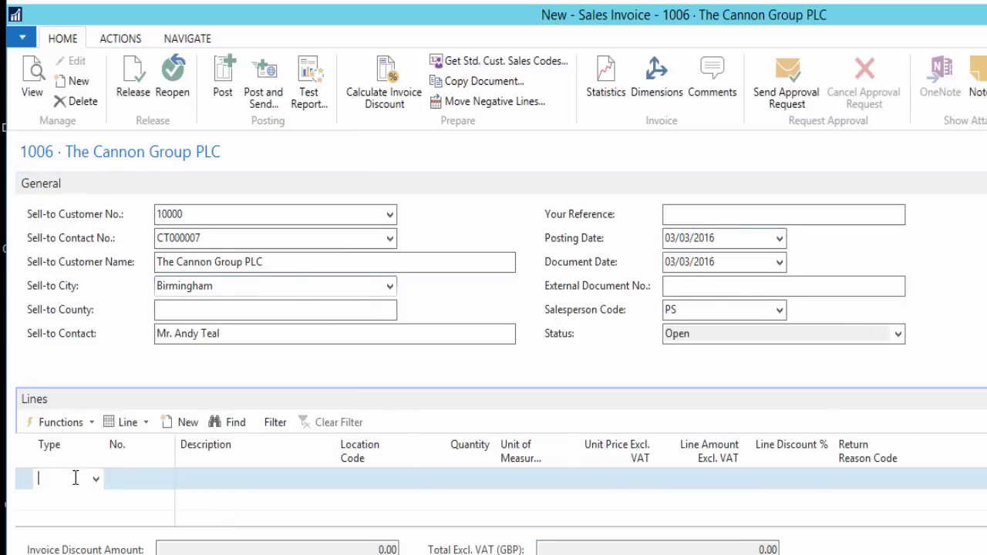
{"action": "left_click", "coordinate": [92, 472]}
{"action": "left_click", "coordinate": [52, 490]}
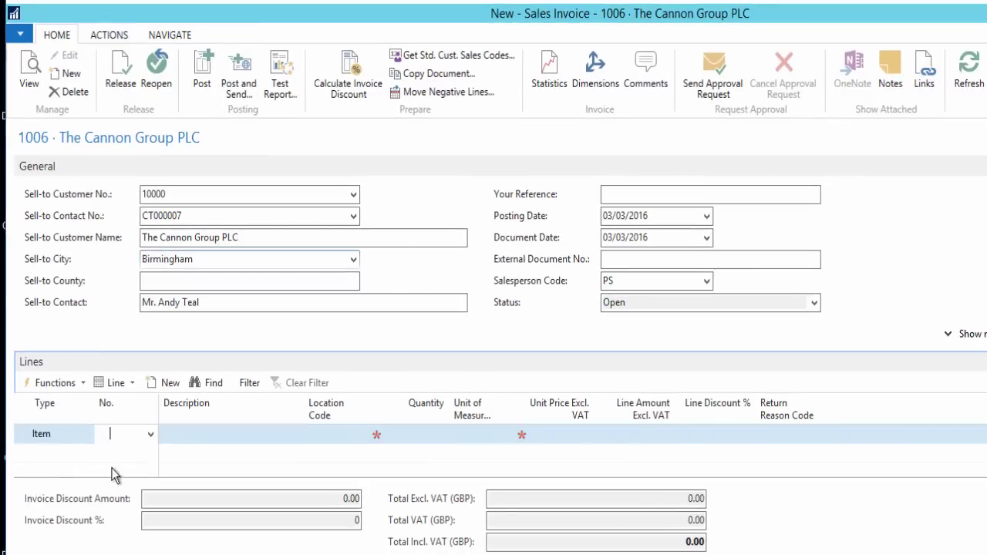
{"action": "left_click", "coordinate": [151, 436]}
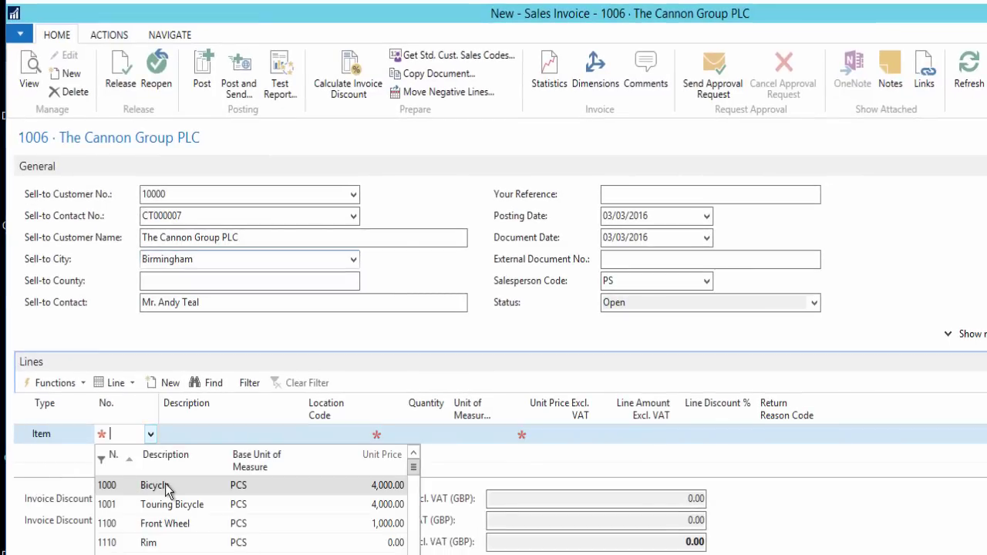
{"action": "left_click", "coordinate": [165, 483]}
{"action": "key", "text": "Tab"}
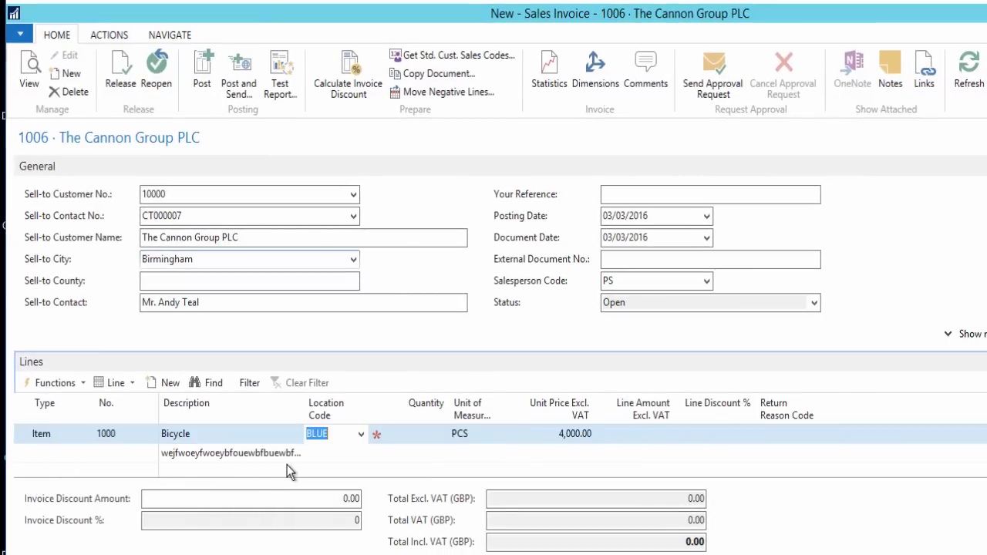
{"action": "key", "text": "Tab"}
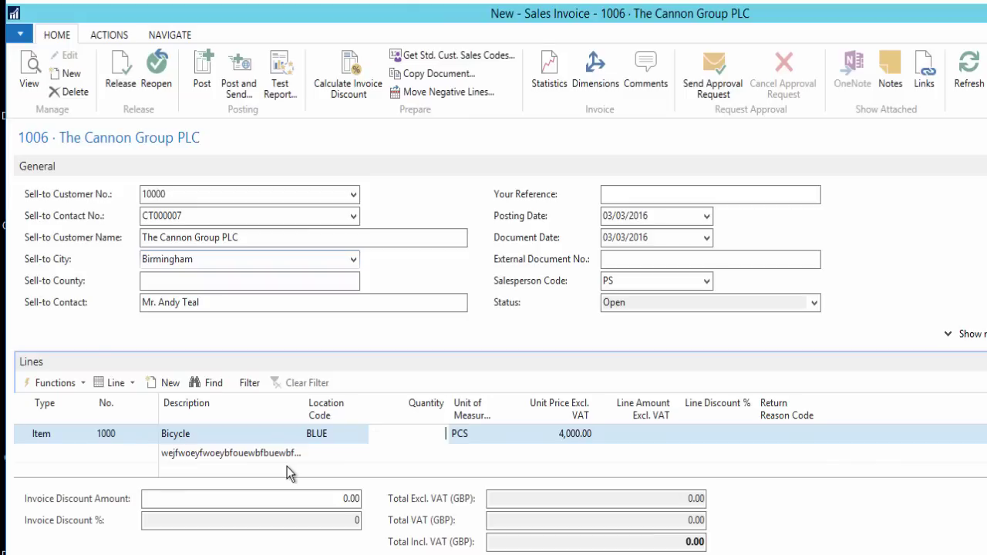
{"action": "type", "text": "1"}
{"action": "key", "text": "Tab"}
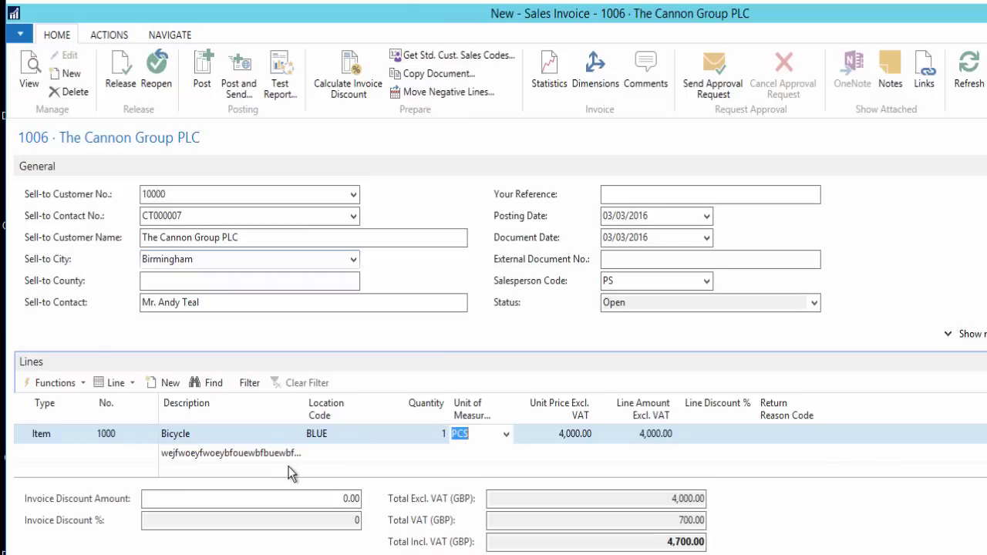
Add the Deferral Code column to the invoice lines
{"action": "right_click", "coordinate": [782, 412]}
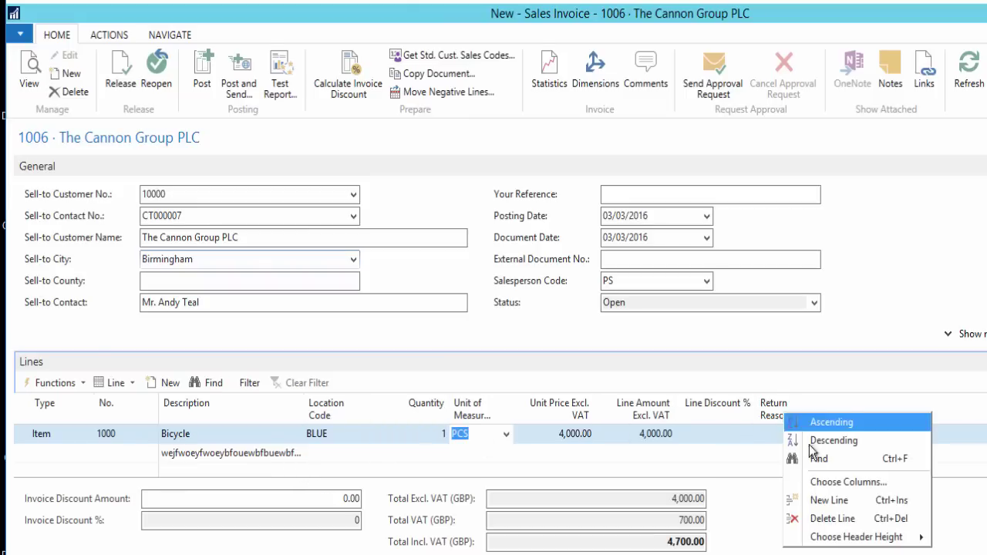
{"action": "left_click", "coordinate": [828, 484]}
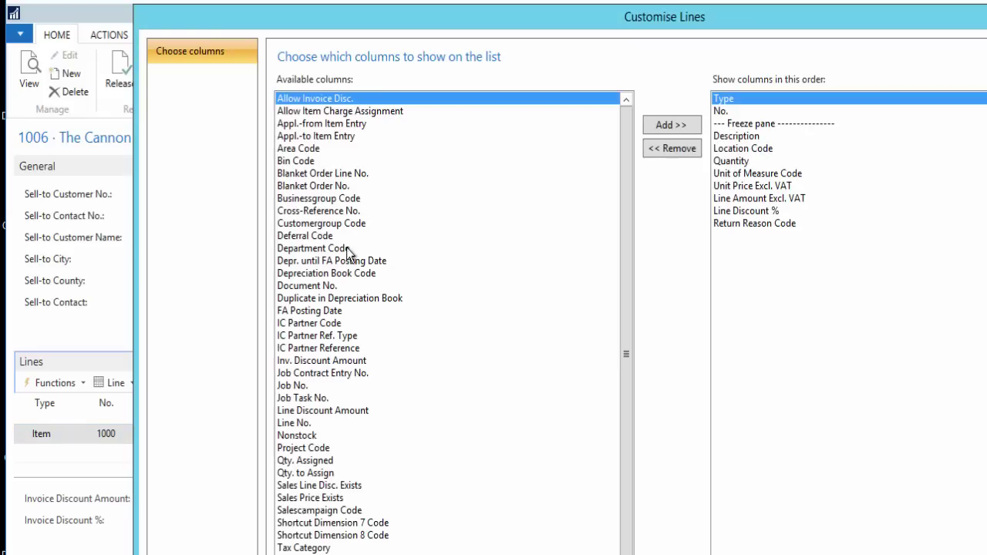
{"action": "left_click", "coordinate": [301, 239]}
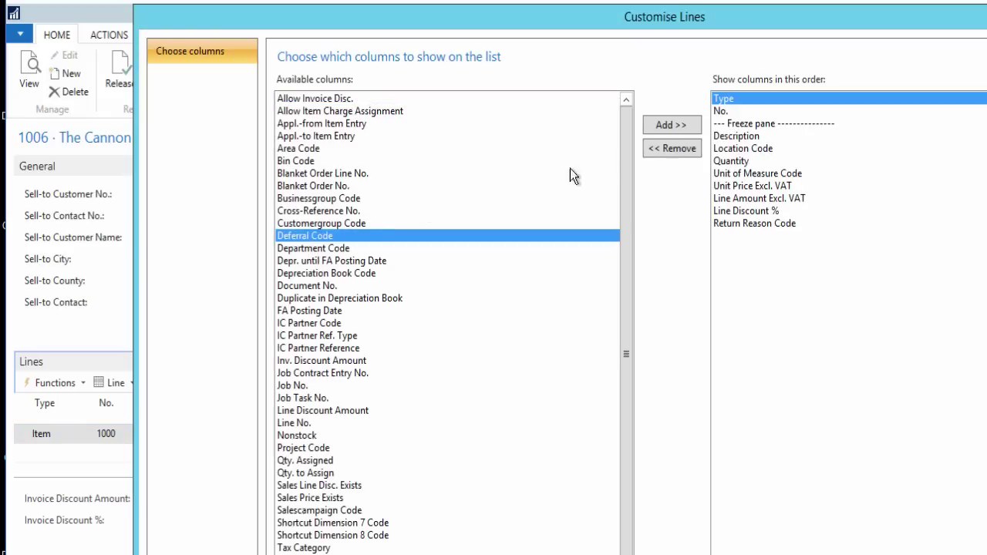
{"action": "left_click", "coordinate": [662, 124]}
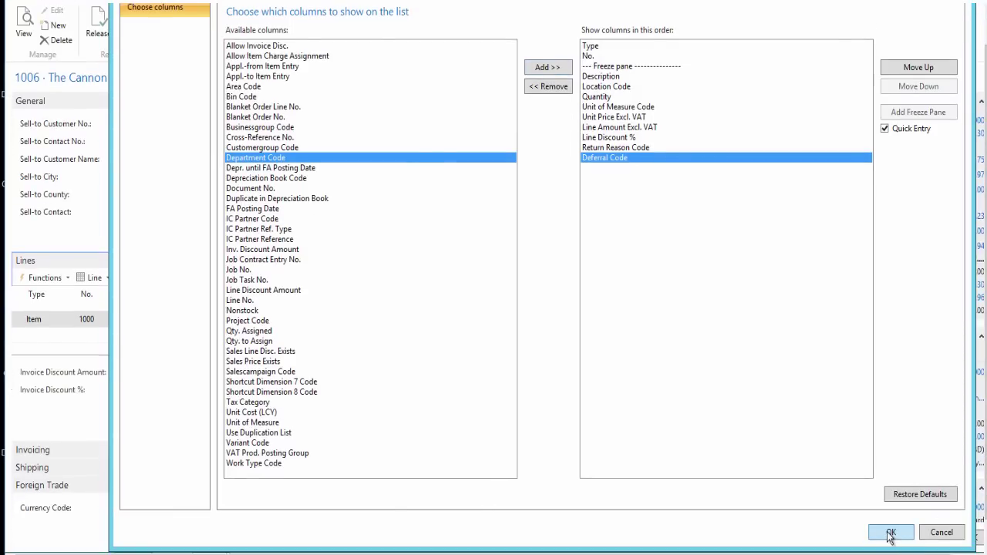
{"action": "left_click", "coordinate": [887, 533]}
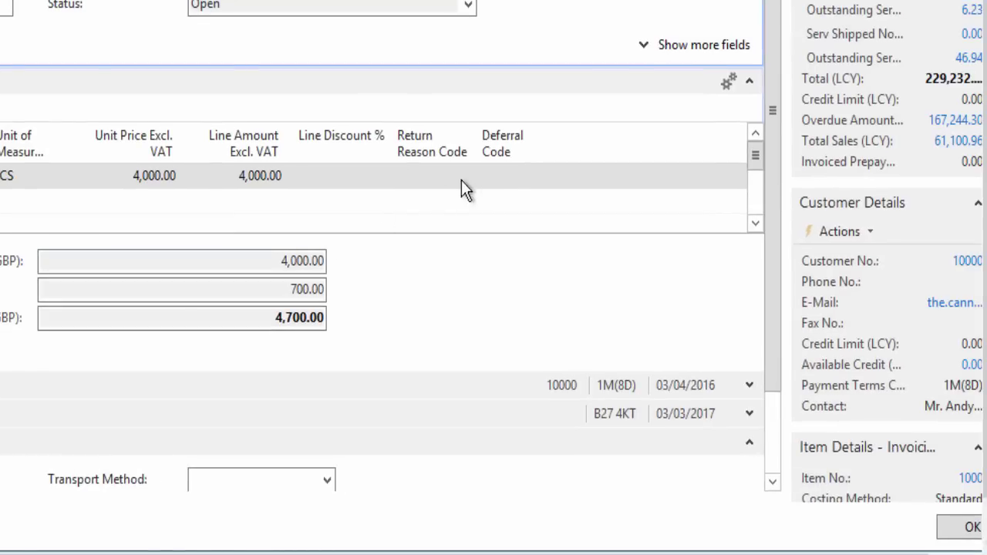
Assign deferral code 12M-SALES to the Bicycle line
{"action": "left_click", "coordinate": [511, 176]}
{"action": "left_click", "coordinate": [551, 176]}
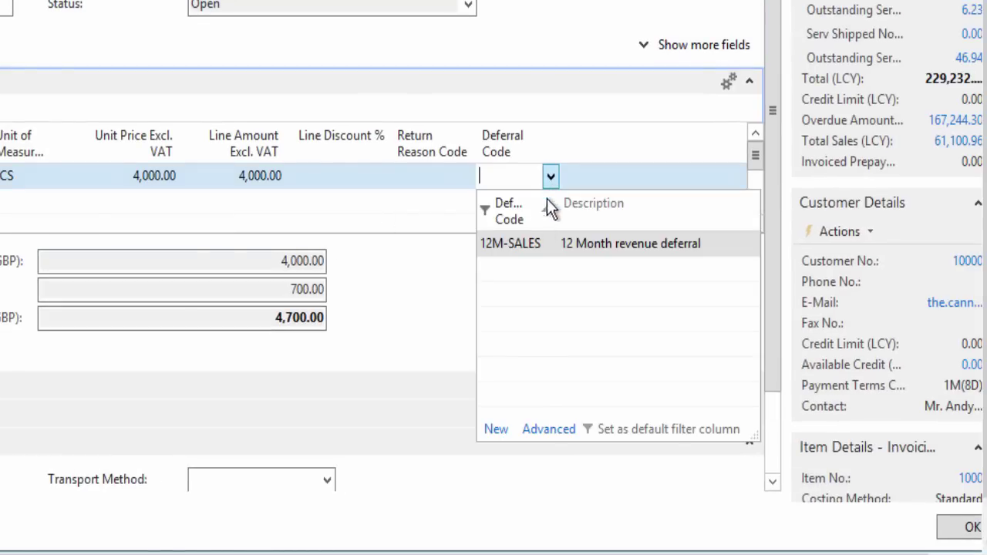
{"action": "left_click", "coordinate": [523, 244]}
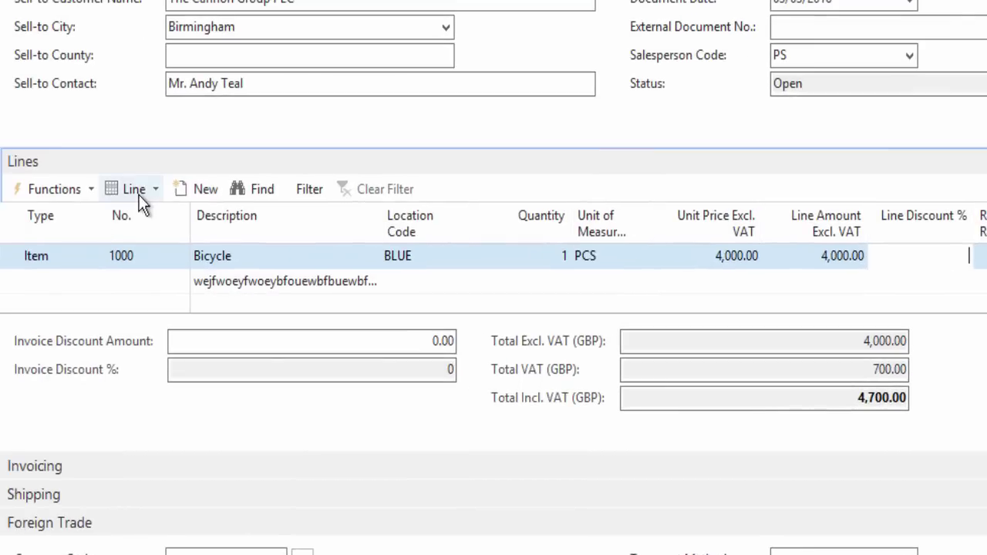
{"action": "left_click", "coordinate": [138, 190]}
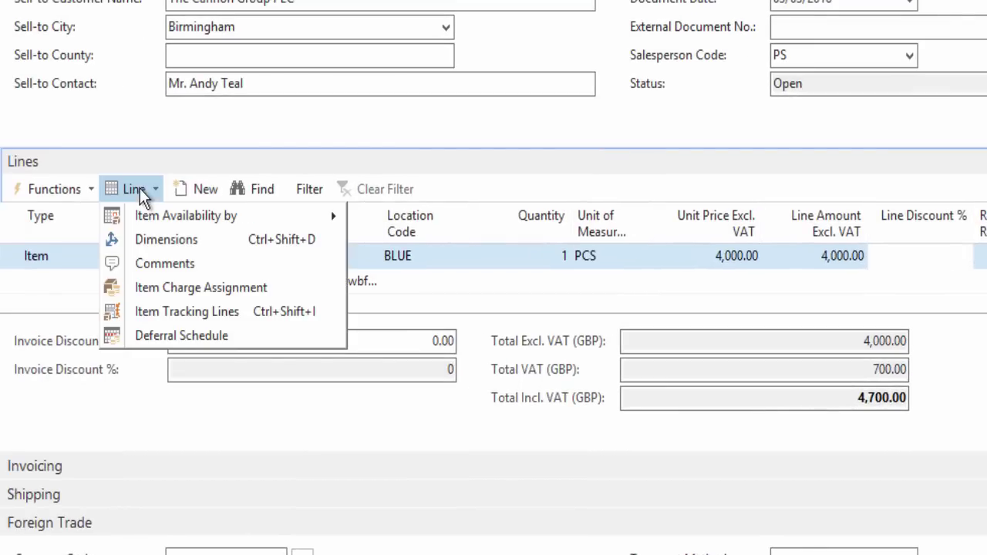
{"action": "left_click", "coordinate": [189, 337]}
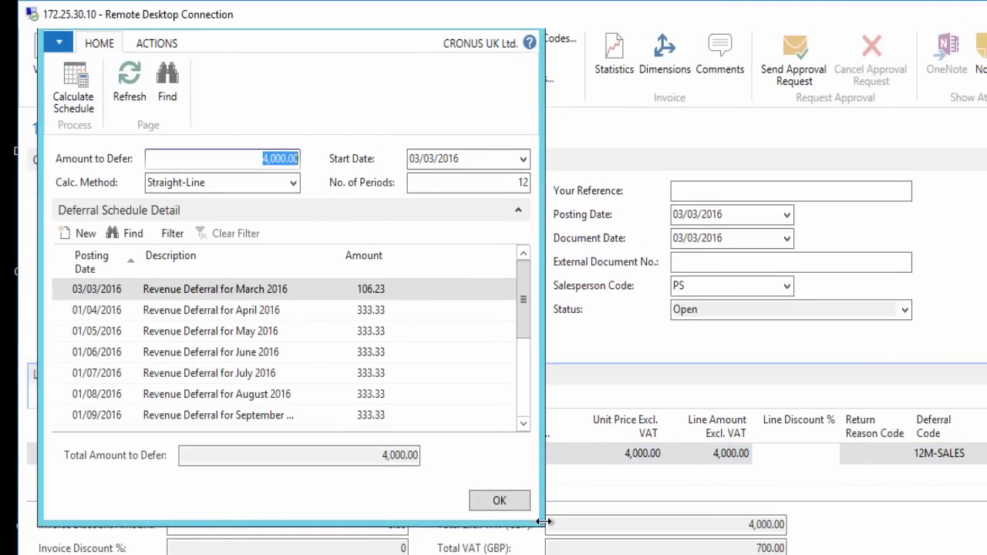
{"action": "left_click_drag", "start_coordinate": [543, 522], "coordinate": [723, 523]}
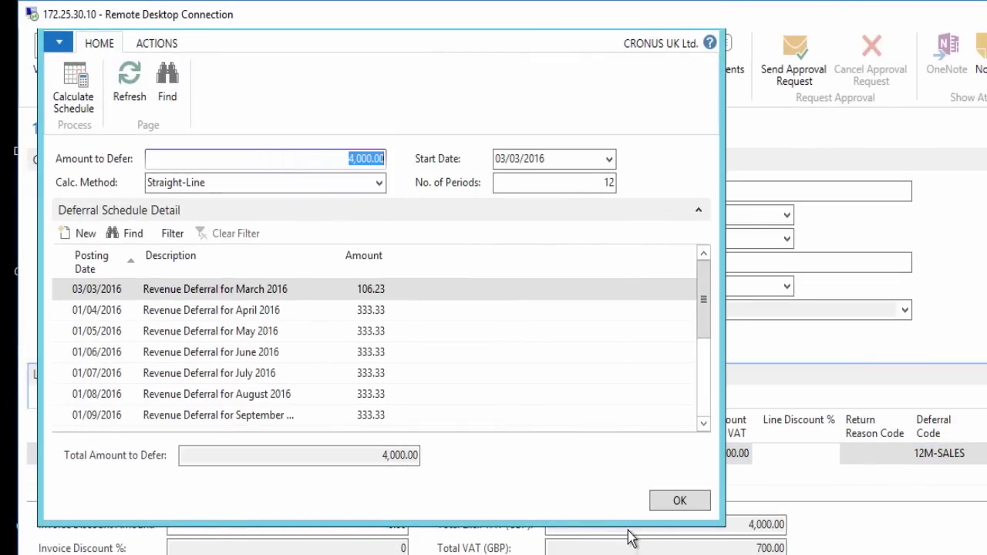
{"action": "mouse_move", "coordinate": [621, 523]}
{"action": "left_mouse_down"}
{"action": "mouse_move", "coordinate": [452, 552]}
{"action": "mouse_move", "coordinate": [457, 511]}
{"action": "left_mouse_up"}
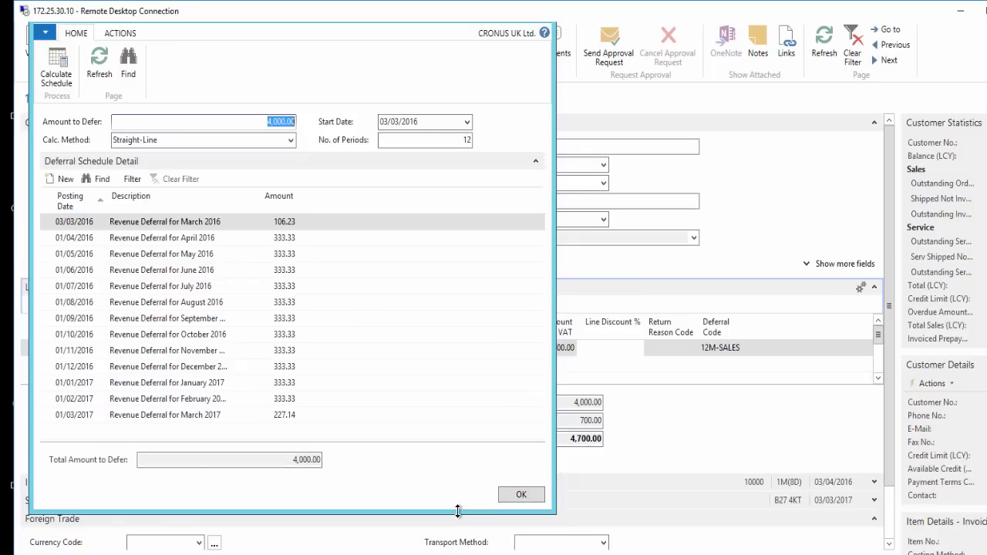
{"action": "left_click", "coordinate": [520, 492]}
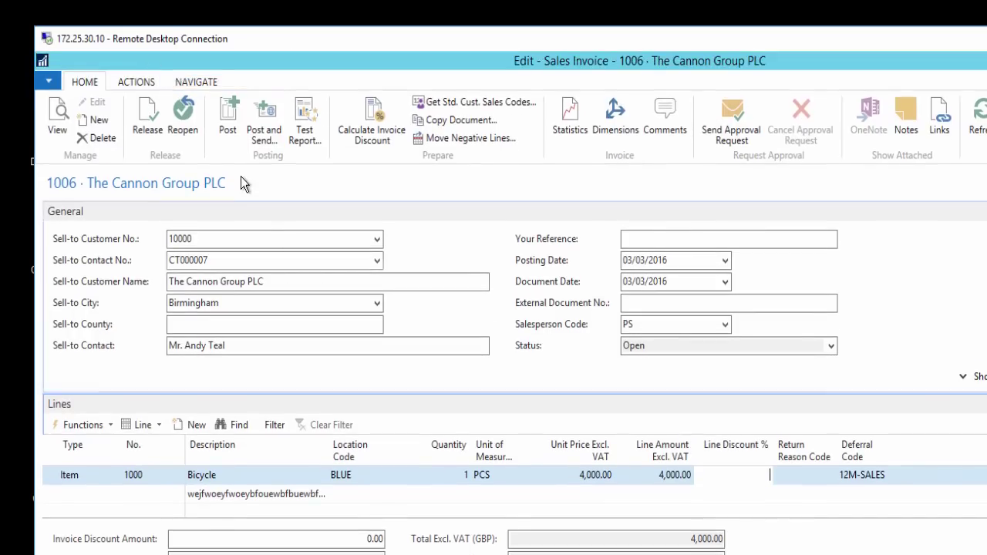
Post invoice 1006, confirming the posting and accepting the posting date warning
{"action": "left_click", "coordinate": [228, 117]}
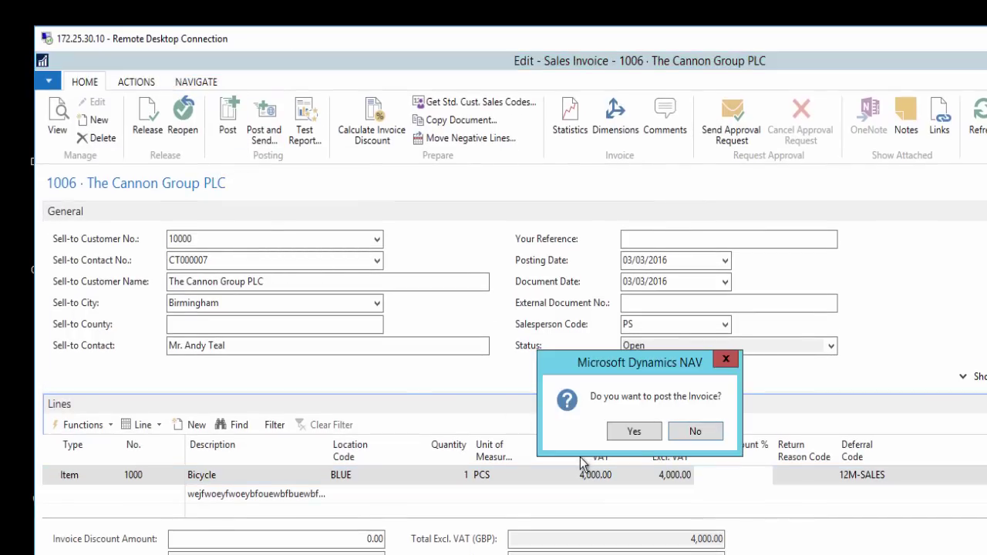
{"action": "left_click", "coordinate": [644, 431]}
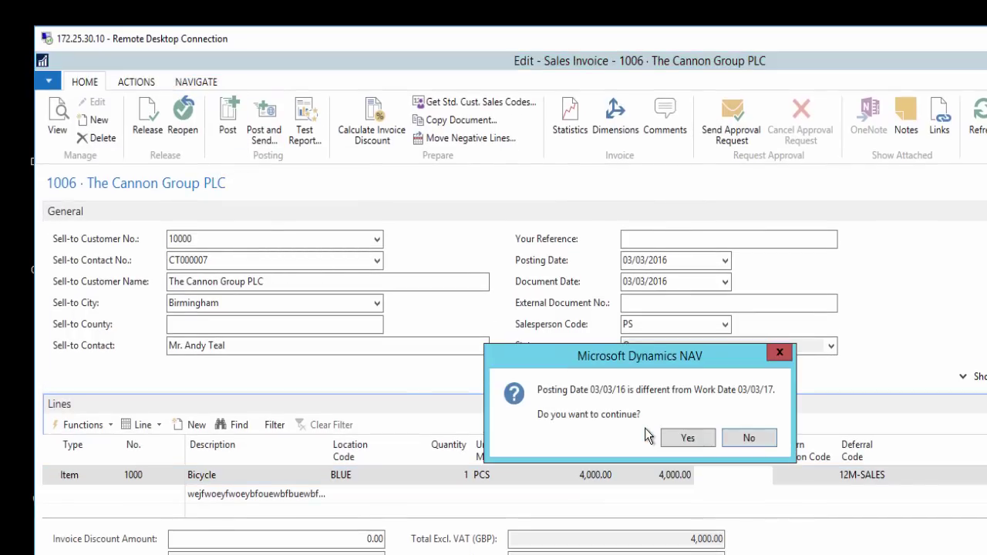
{"action": "left_click", "coordinate": [689, 436]}
{"action": "type", "text": "sal"}
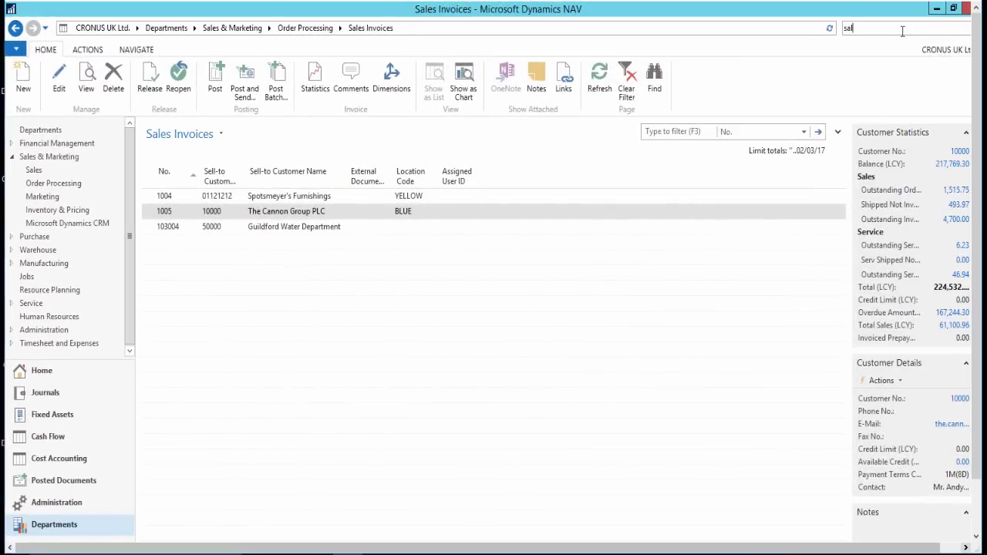
Preview the Sales Deferral Summary report filtered to customer number 10000
{"action": "type", "text": "es d"}
{"action": "type", "text": "ef"}
{"action": "type", "text": "erral"}
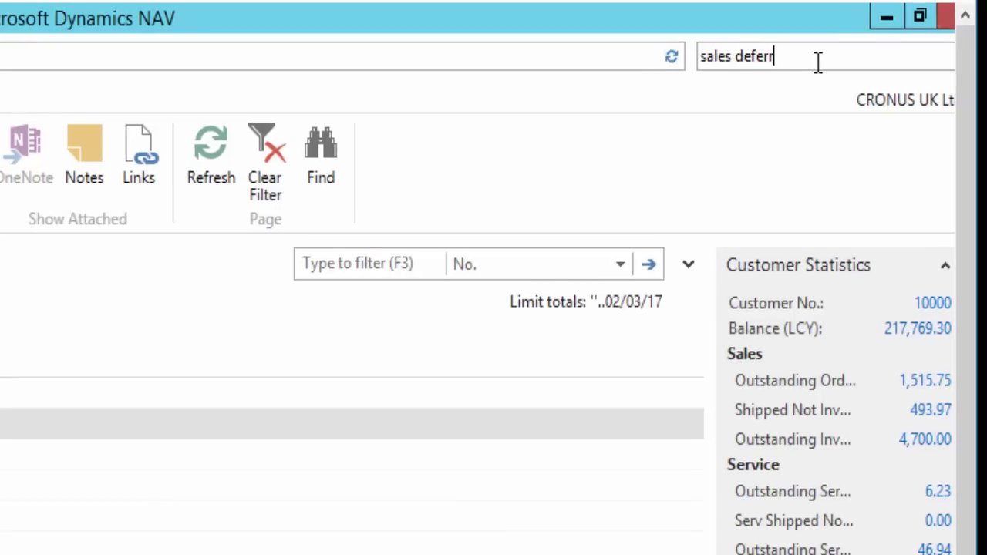
{"action": "left_click", "coordinate": [520, 98]}
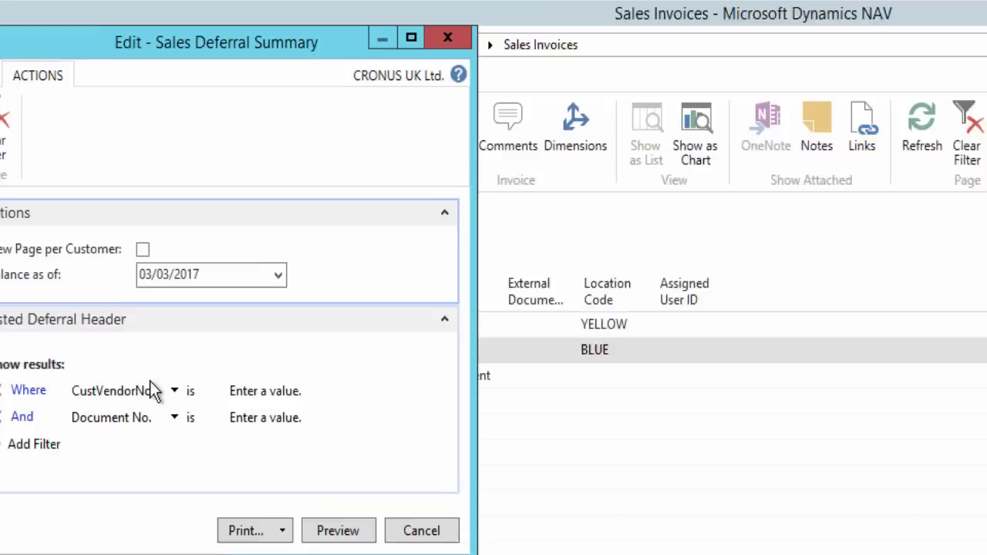
{"action": "left_click", "coordinate": [475, 407]}
{"action": "type", "text": "10000"}
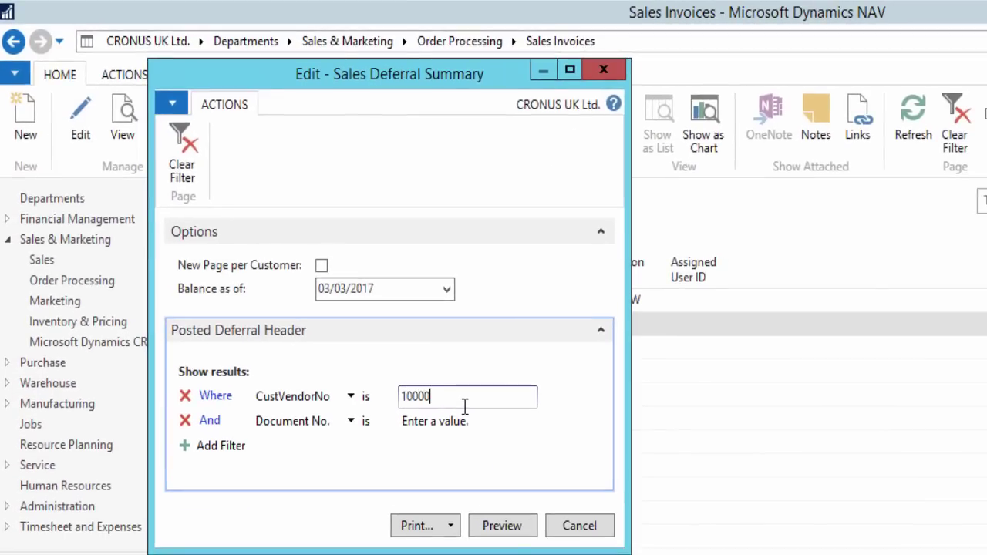
{"action": "left_click", "coordinate": [514, 527]}
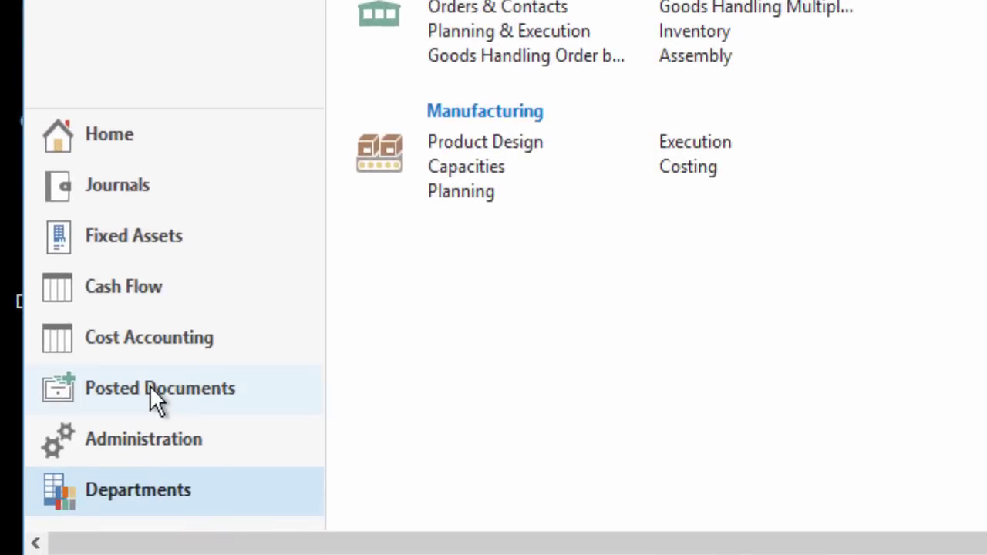
Filter Posted Sales Invoices to sell-to customer 10000 and select invoice 103041
{"action": "left_click", "coordinate": [150, 386]}
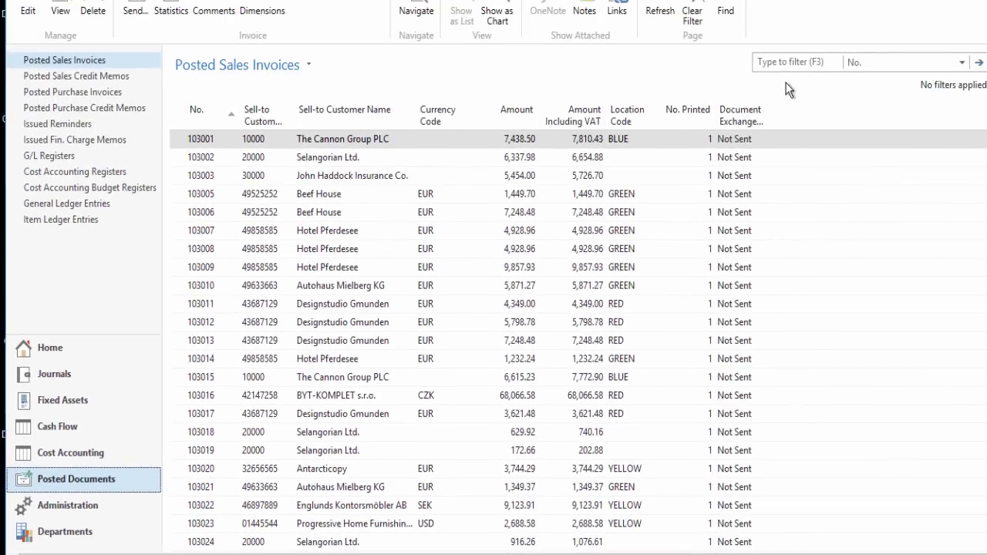
{"action": "left_click", "coordinate": [856, 65]}
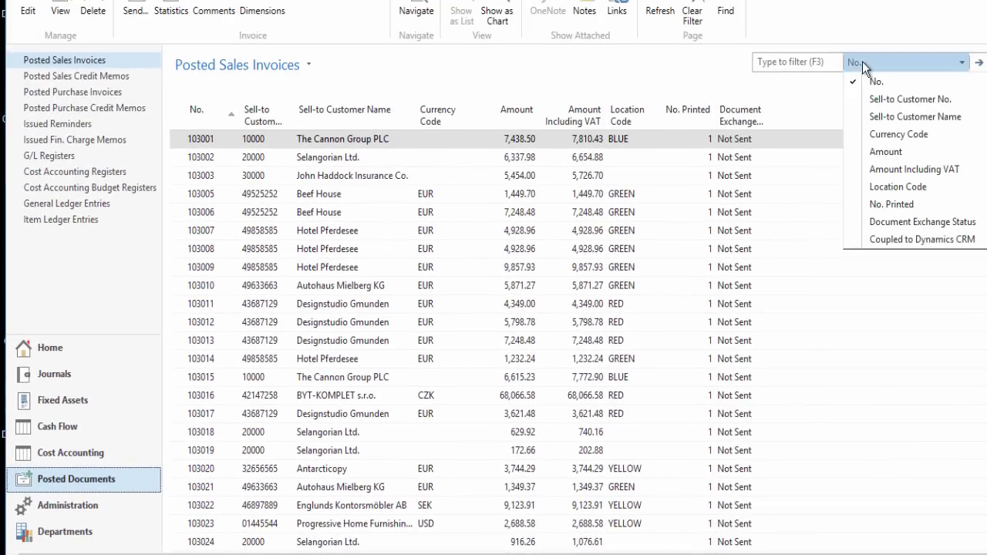
{"action": "left_click", "coordinate": [879, 100]}
{"action": "left_click", "coordinate": [783, 67]}
{"action": "type", "text": "10000"}
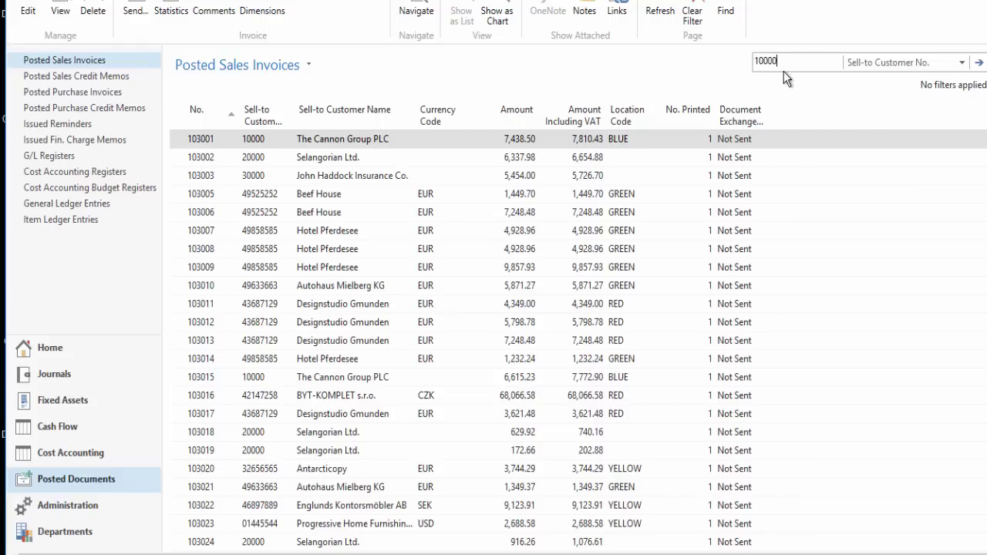
{"action": "key", "text": "Return"}
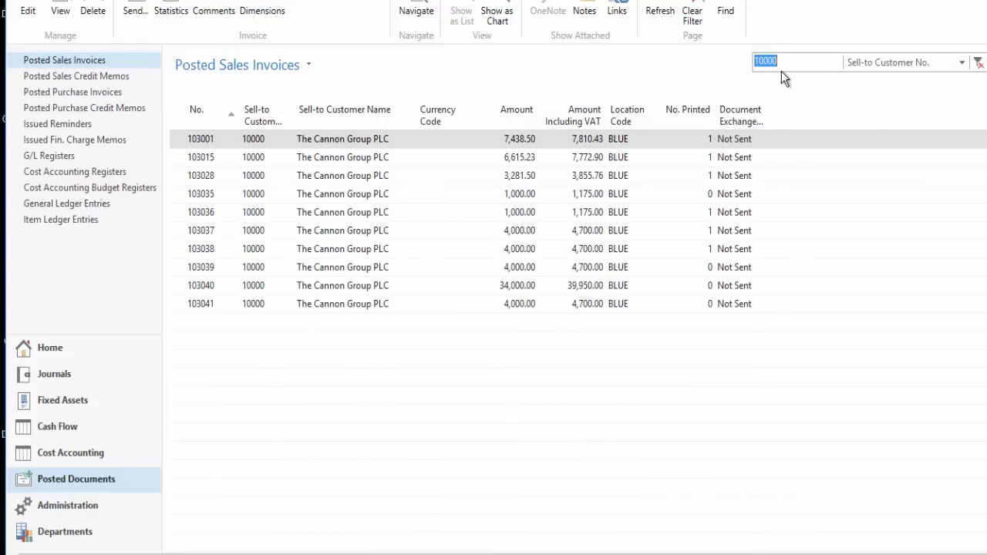
{"action": "left_click", "coordinate": [458, 306]}
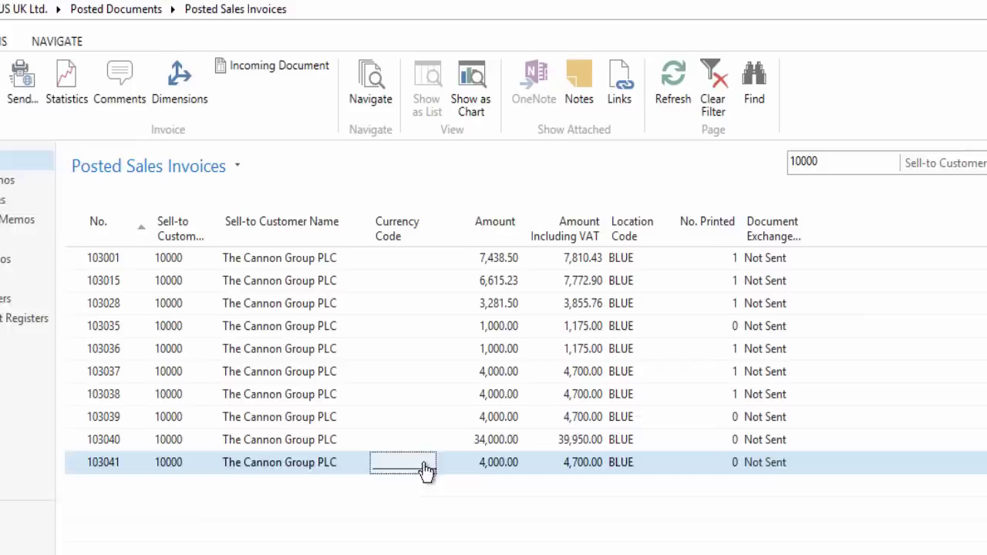
Navigate from invoice 103041 to its seven G/L entries and inspect the 7190 and 5930 lines
{"action": "left_click", "coordinate": [358, 118]}
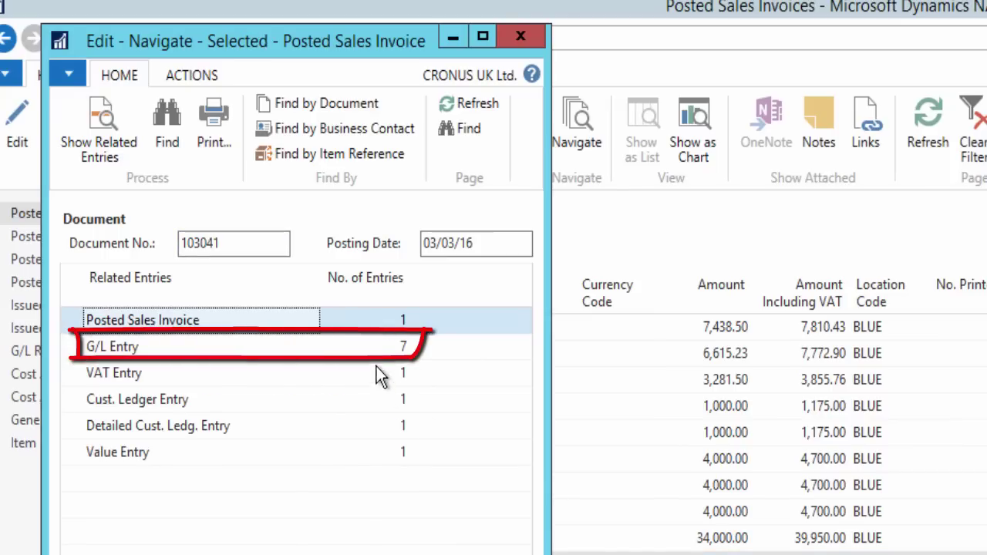
{"action": "left_click", "coordinate": [402, 347]}
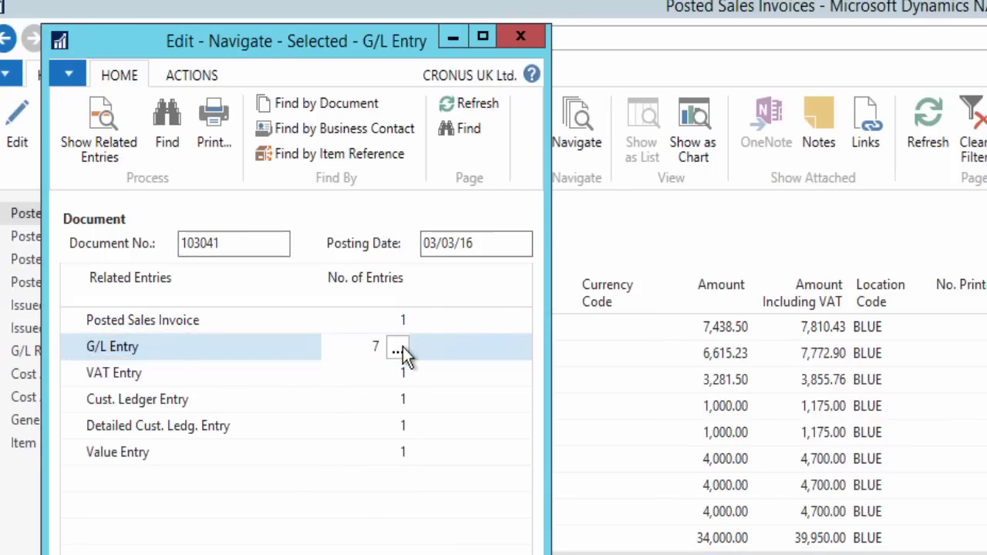
{"action": "left_click", "coordinate": [402, 347]}
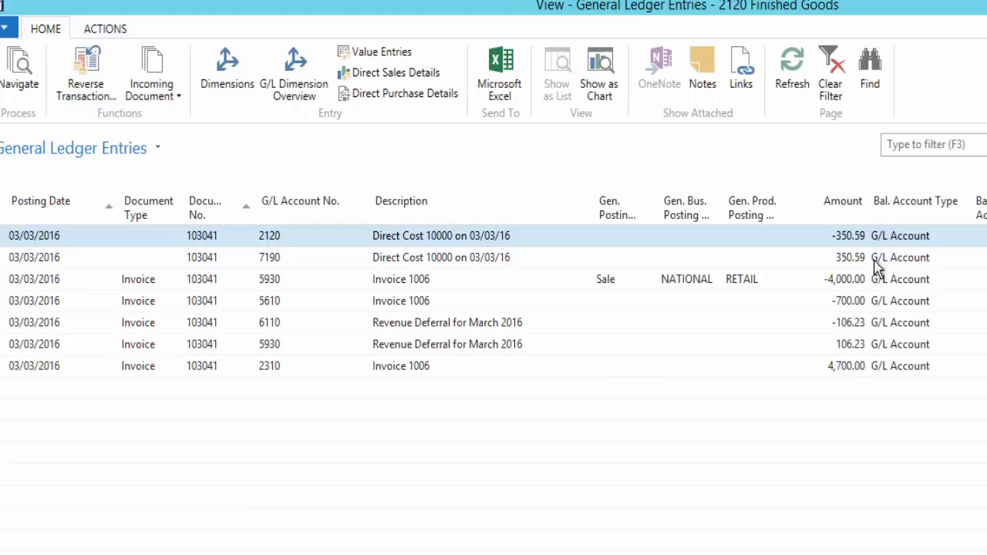
{"action": "left_click", "coordinate": [877, 262]}
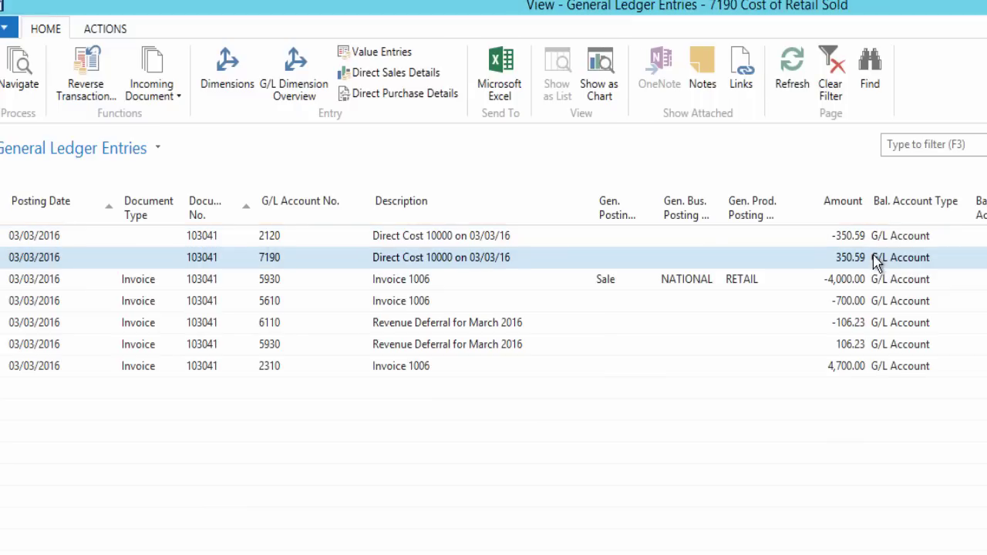
{"action": "key", "text": "Down"}
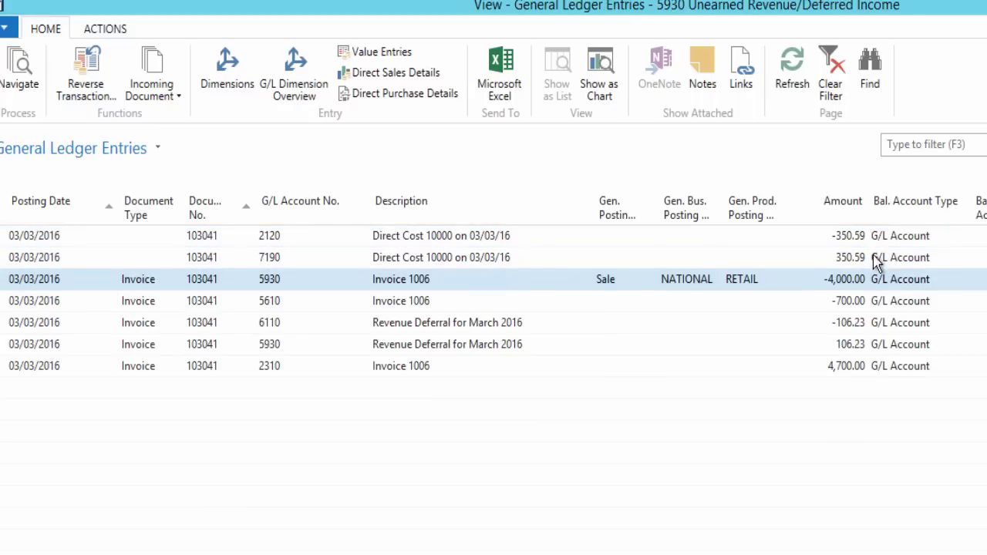